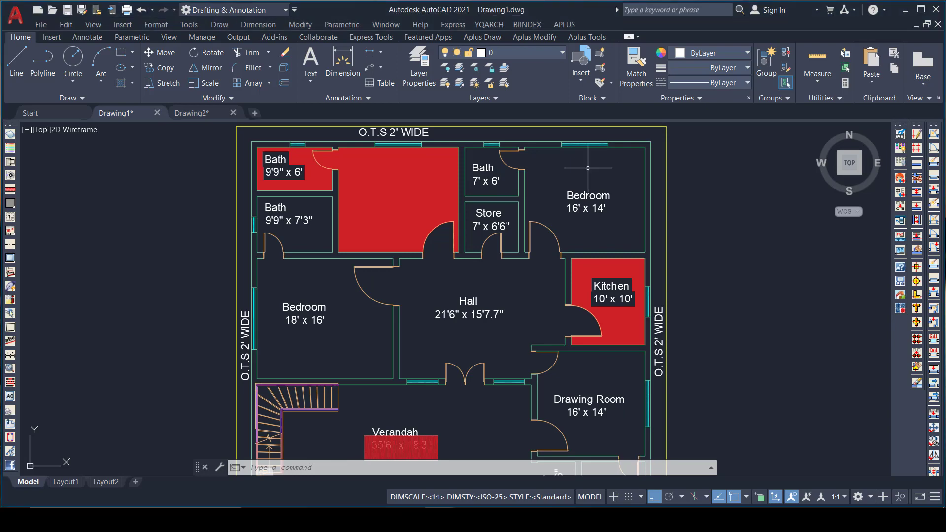
Start TCASE and select every object in the drawing with ALL.
scroll(584, 202, up, 4)
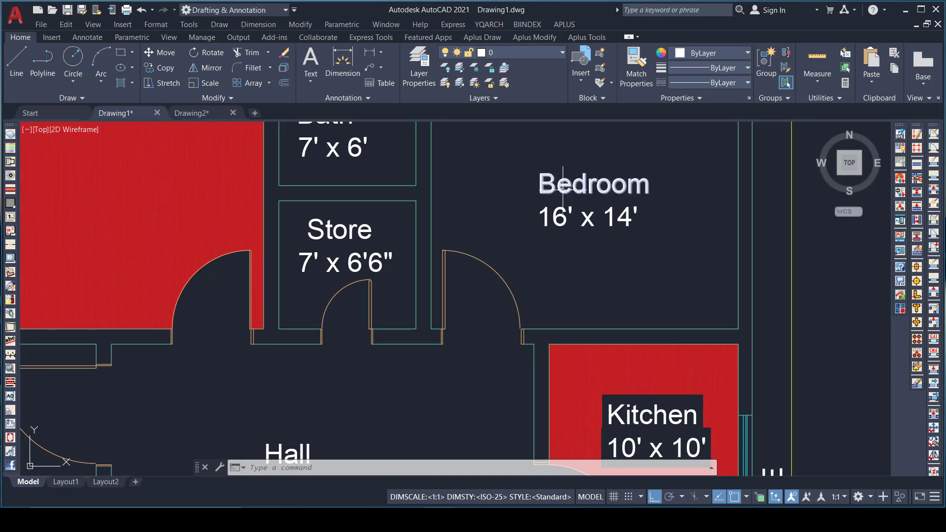
scroll(546, 196, down, 2)
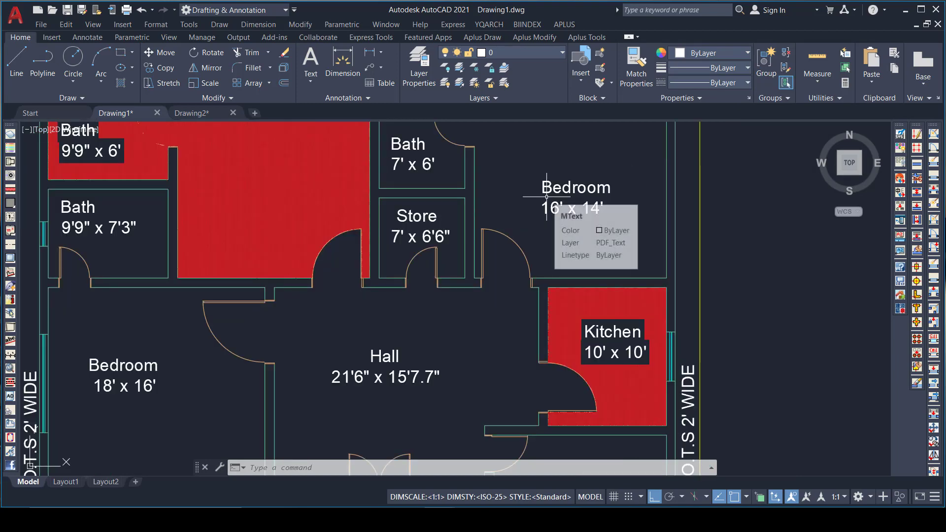
scroll(546, 196, down, 2)
scroll(546, 196, up, 2)
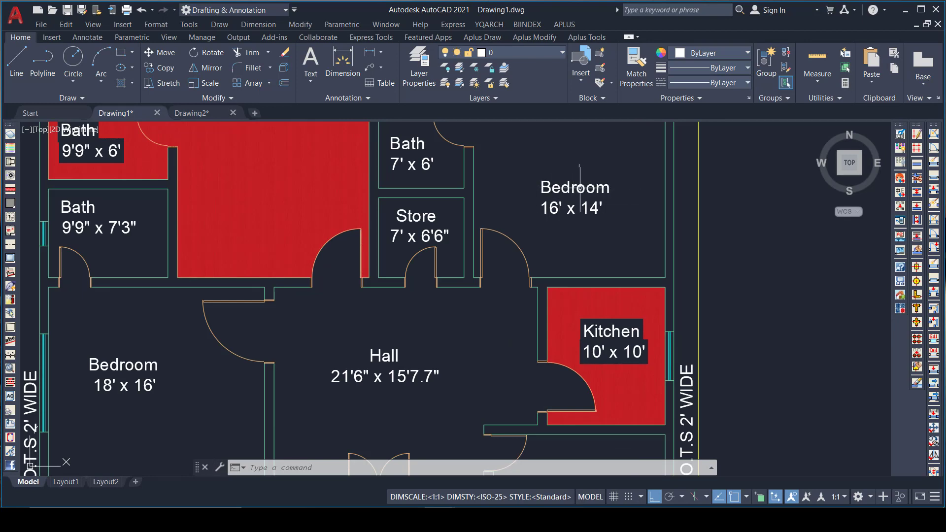
scroll(583, 188, down, 2)
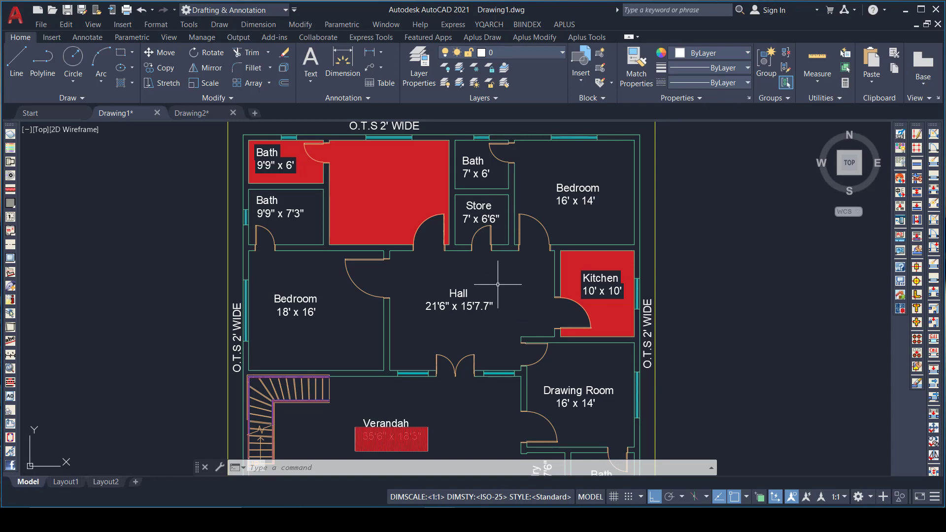
scroll(495, 283, down, 2)
scroll(473, 273, down, 2)
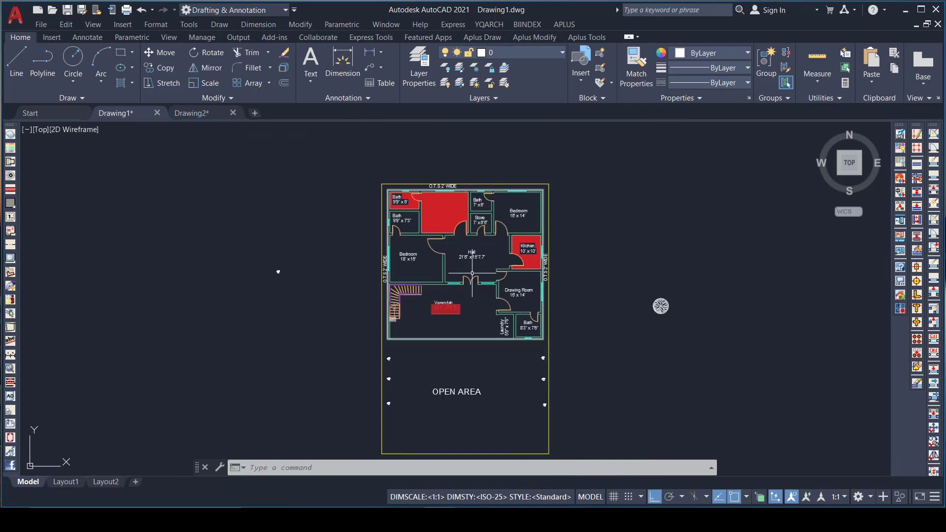
scroll(472, 273, up, 2)
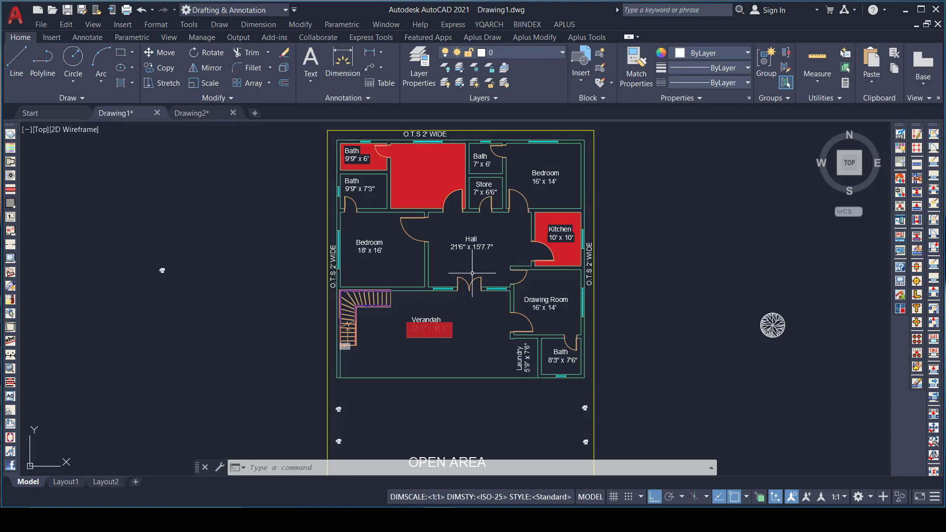
text(TCASE)
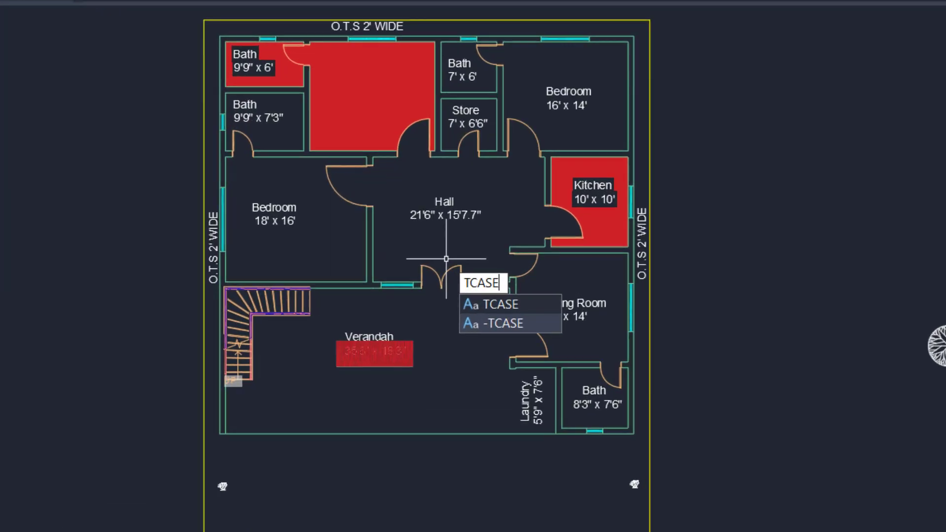
key(Return)
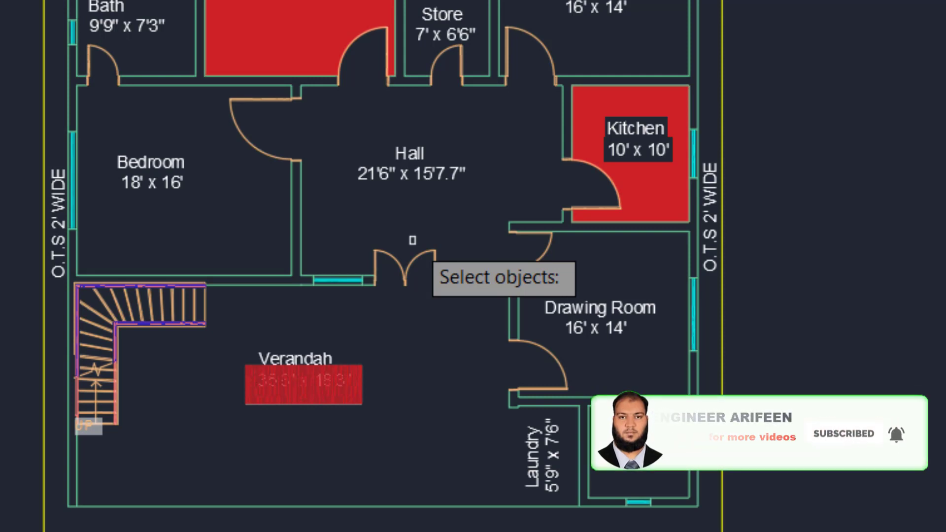
text(ALL)
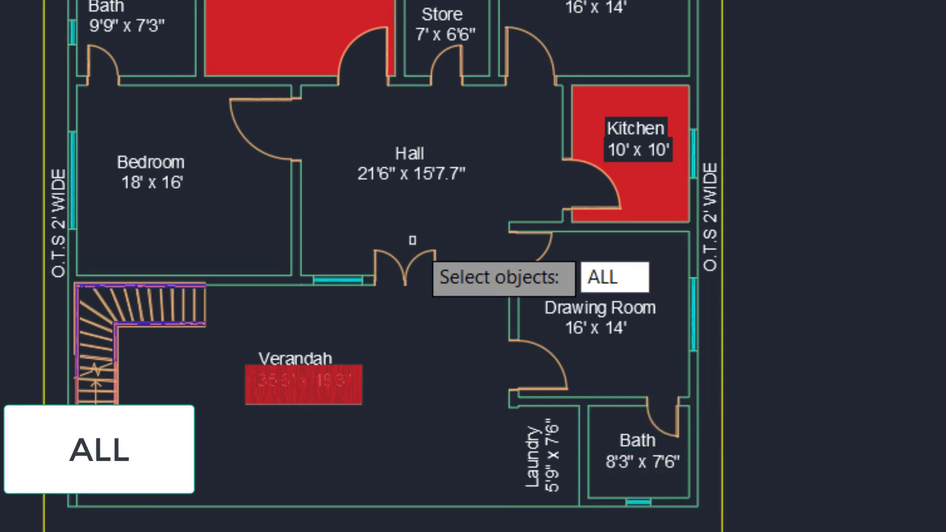
key(Return)
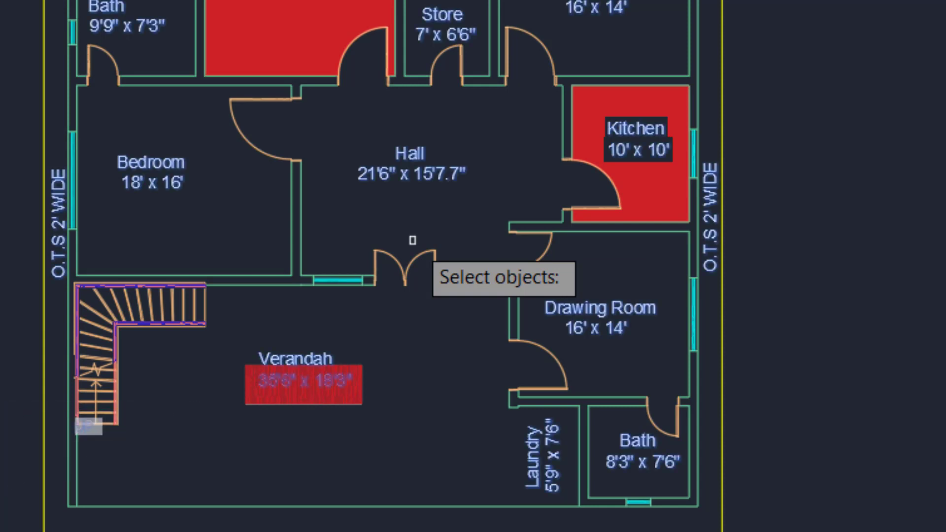
Convert all the selected labels and dimensions to UPPERCASE.
key(Return)
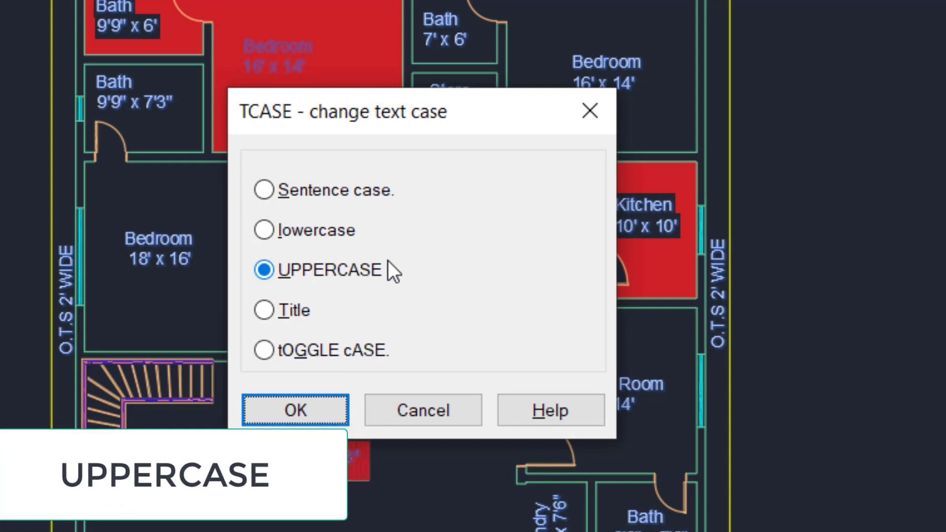
click(338, 271)
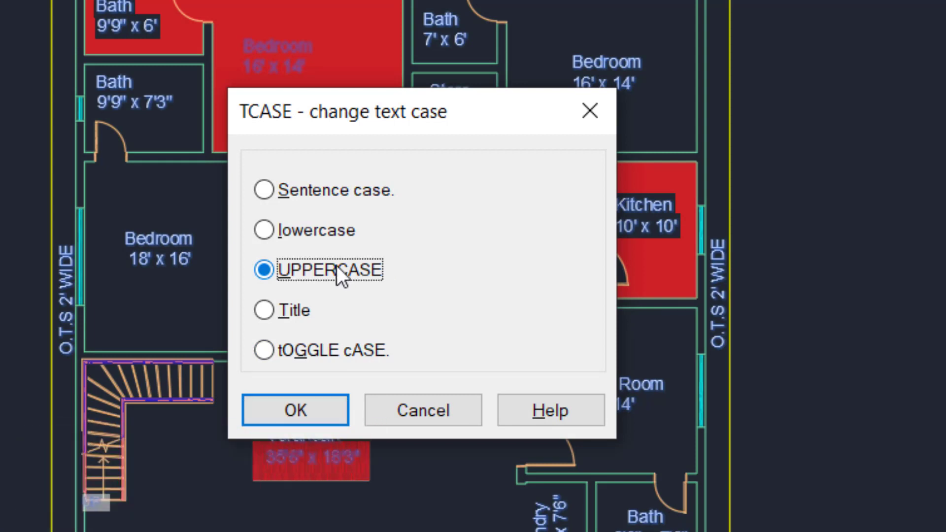
click(296, 410)
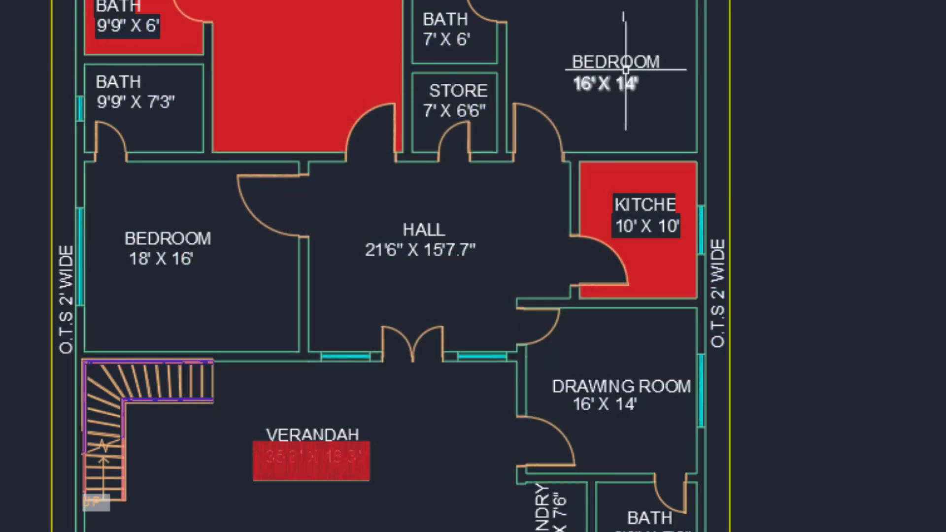
scroll(629, 70, up, 4)
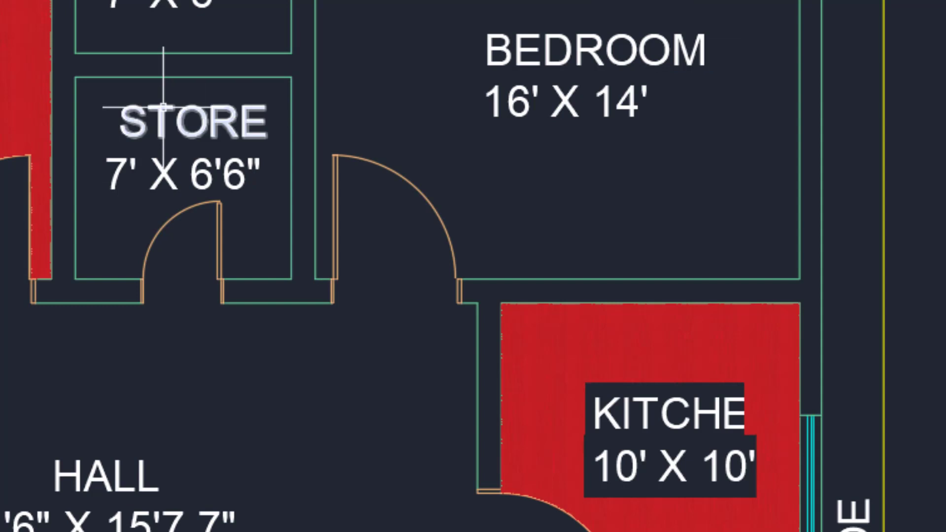
scroll(195, 239, down, 2)
scroll(158, 85, up, 4)
scroll(187, 52, down, 2)
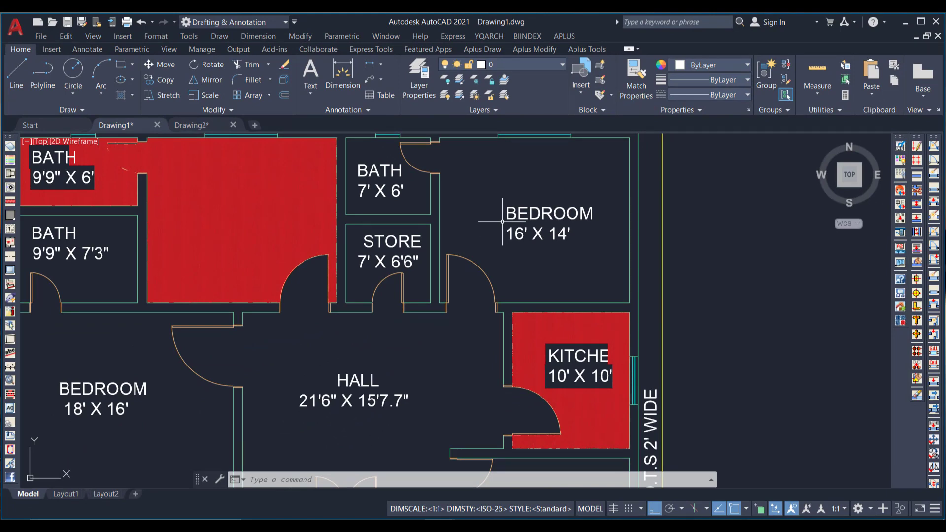
scroll(501, 224, down, 2)
scroll(415, 325, up, 4)
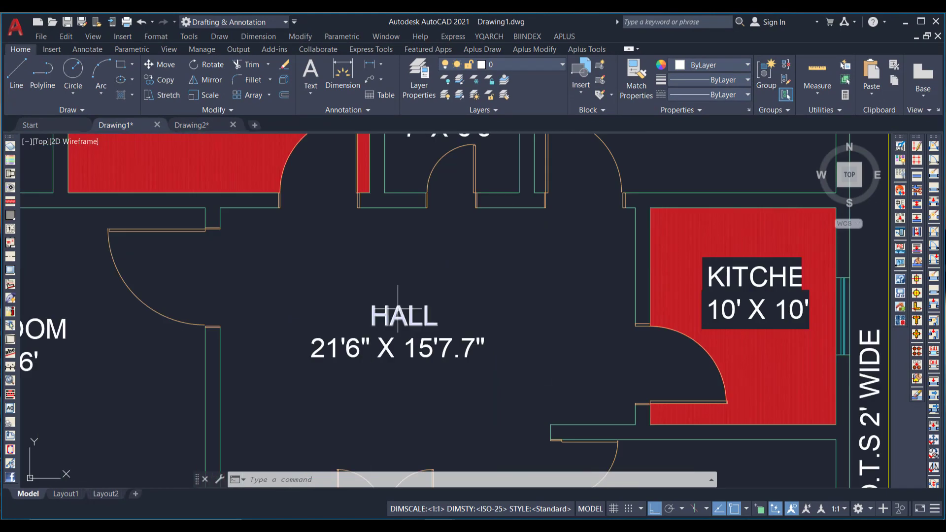
scroll(434, 288, down, 2)
scroll(256, 287, down, 4)
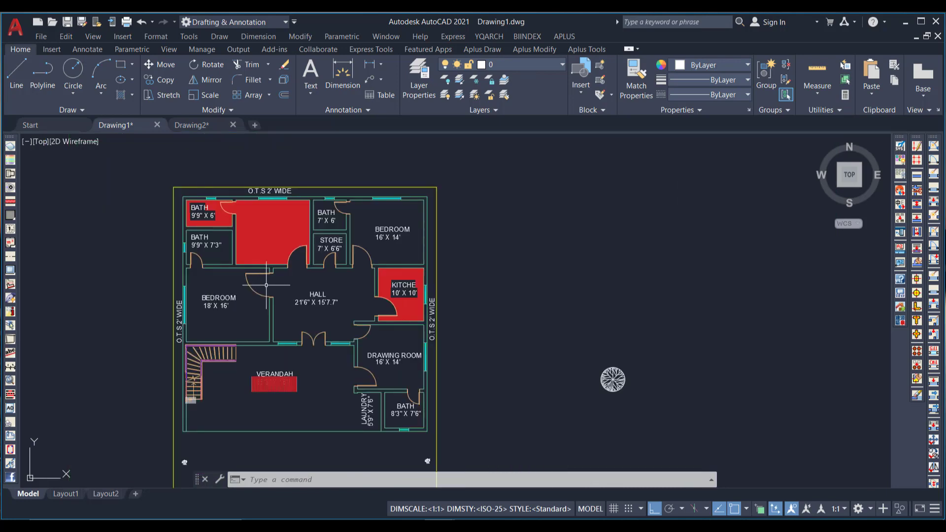
scroll(444, 254, down, 2)
scroll(311, 293, up, 2)
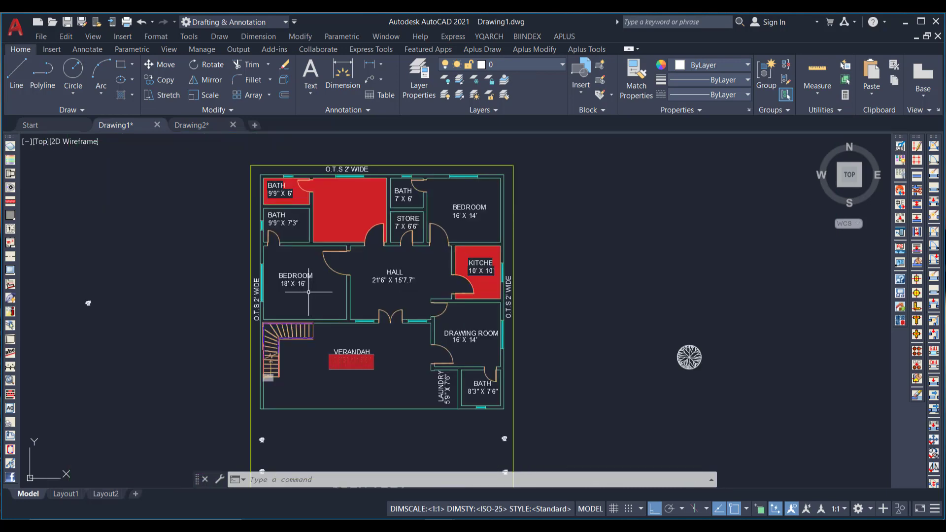
scroll(483, 206, up, 2)
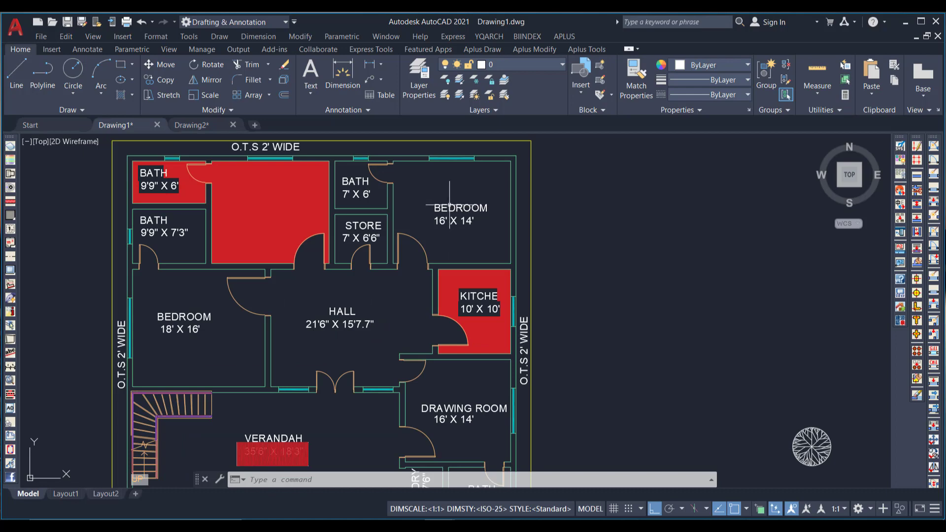
double_click(463, 208)
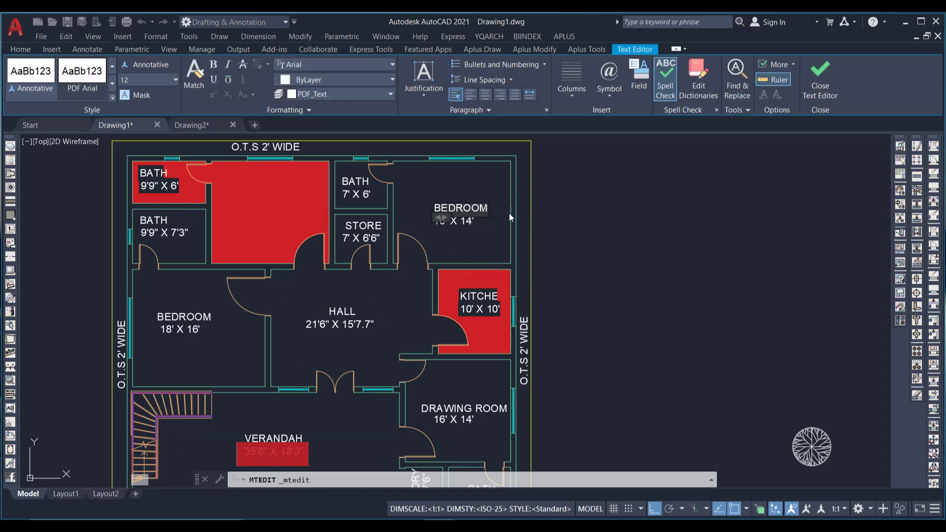
click(489, 174)
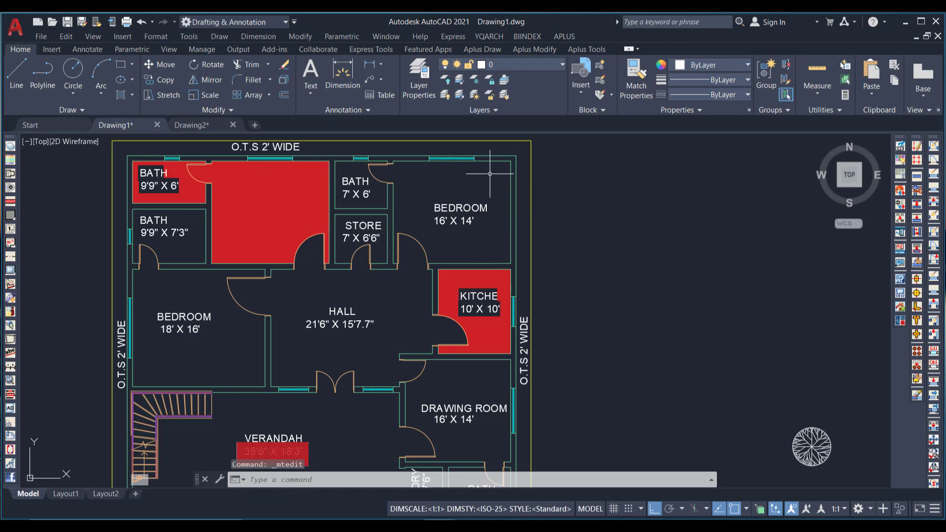
scroll(498, 183, down, 4)
scroll(467, 197, up, 2)
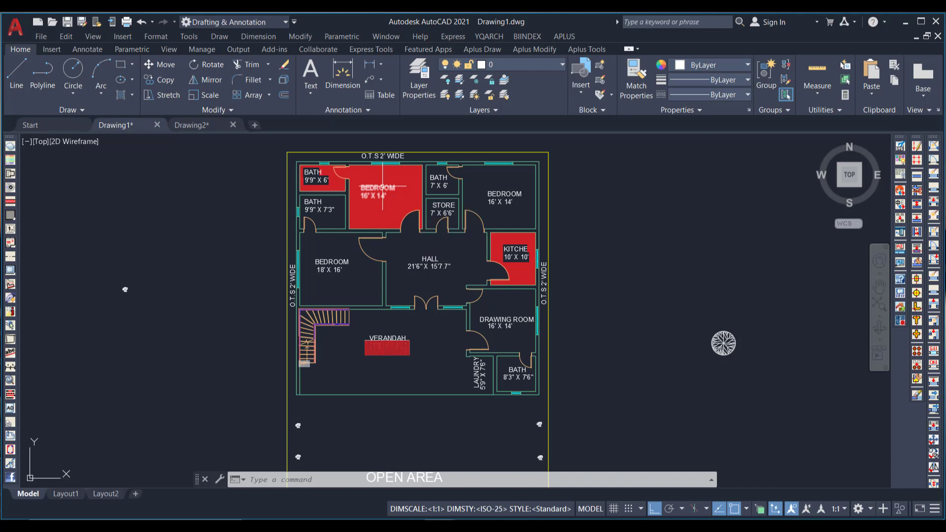
mouse_move(382, 188)
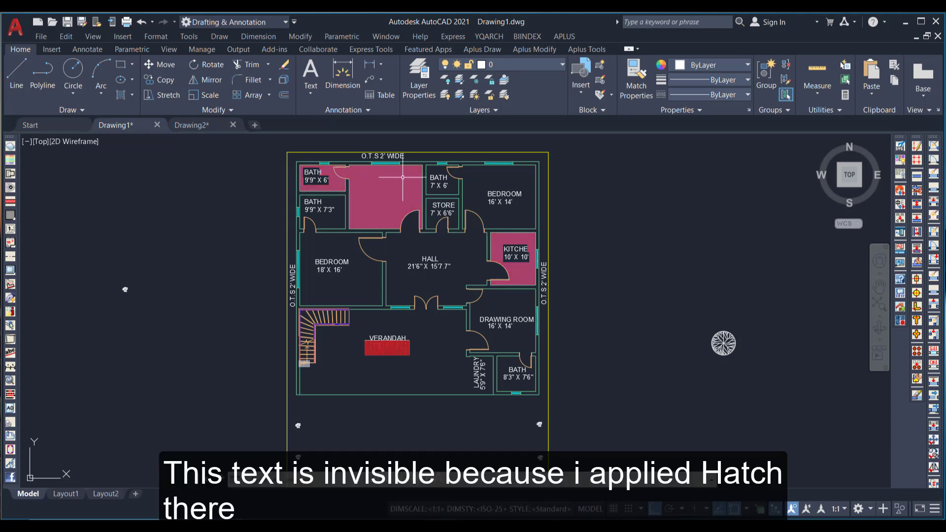
scroll(387, 207, up, 2)
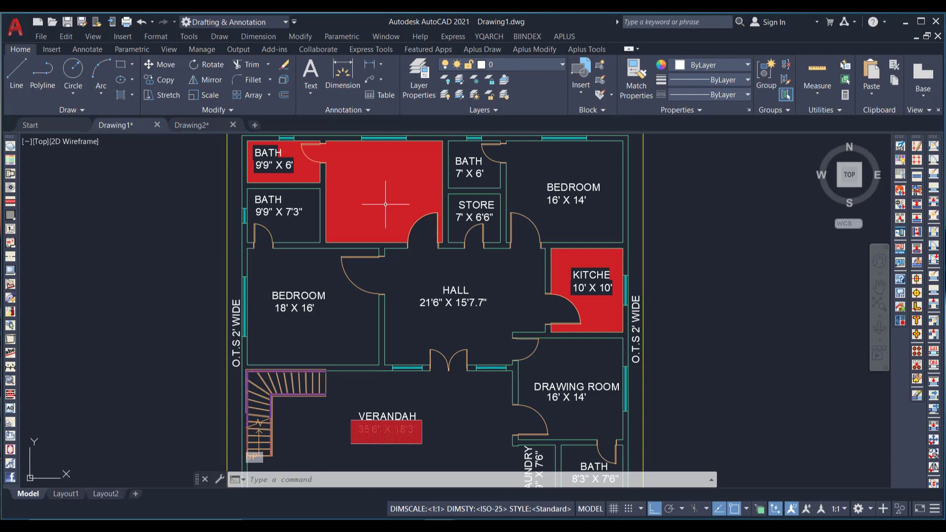
scroll(386, 204, down, 1)
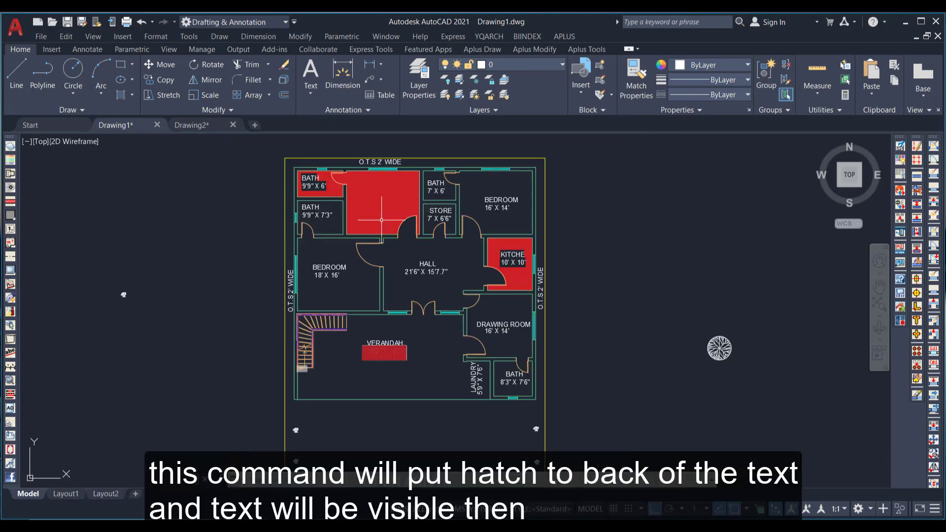
scroll(372, 186, up, 2)
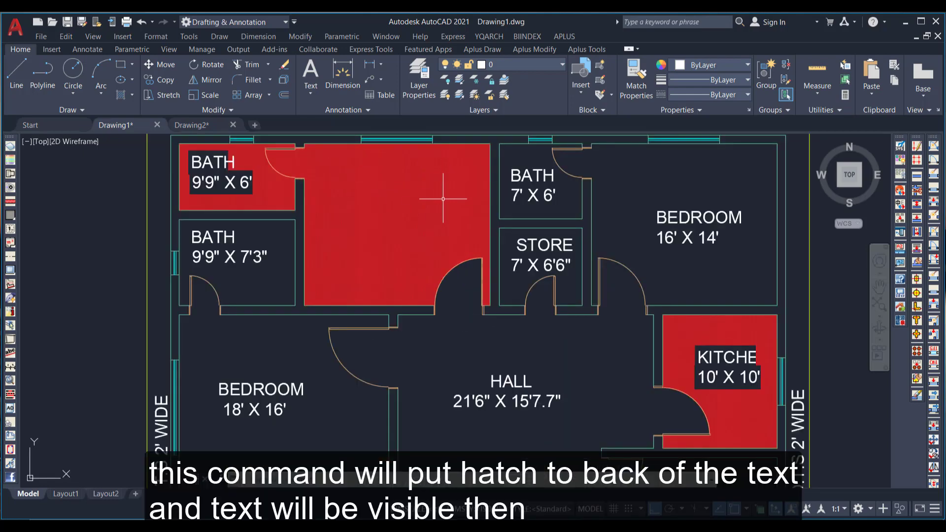
scroll(439, 215, down, 1)
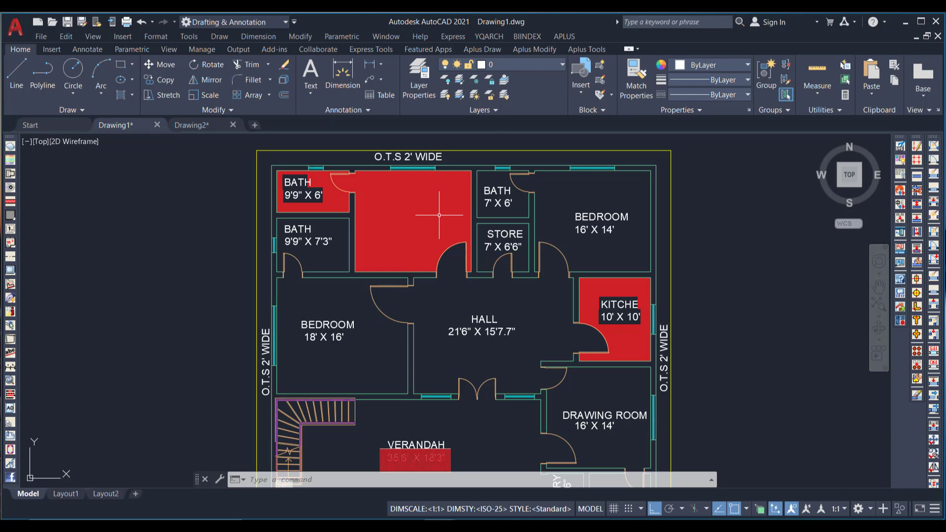
Send all hatches behind text with HB so the BEDROOM, BATH and KITCHEN labels show.
text(HB)
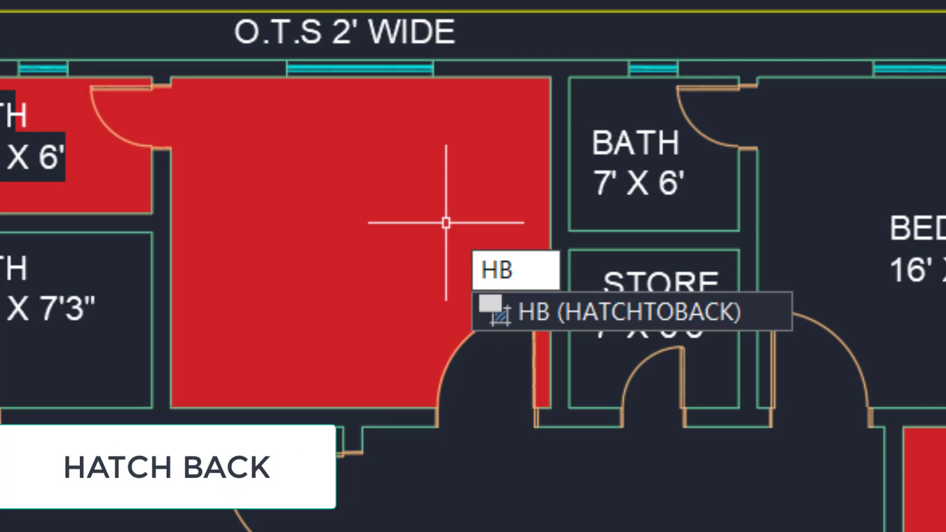
key(Return)
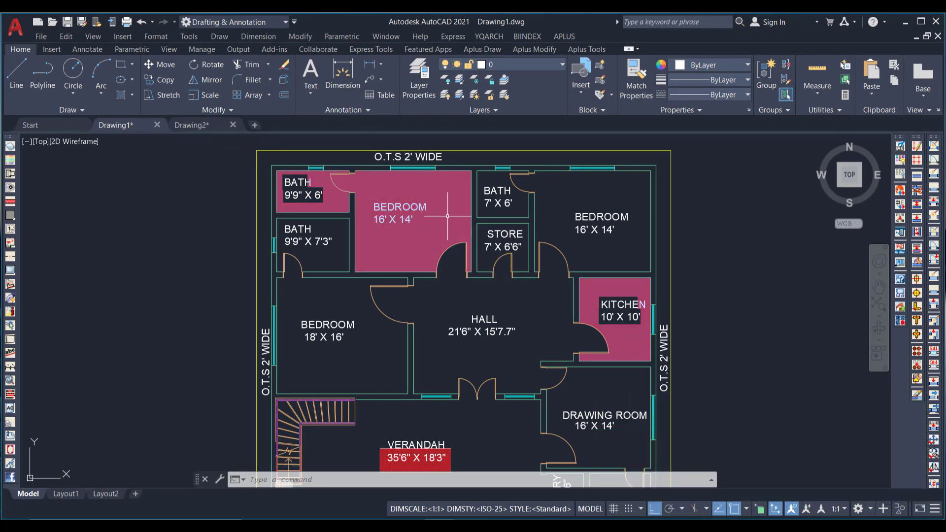
mouse_move(447, 216)
scroll(448, 216, down, 5)
scroll(451, 215, up, 5)
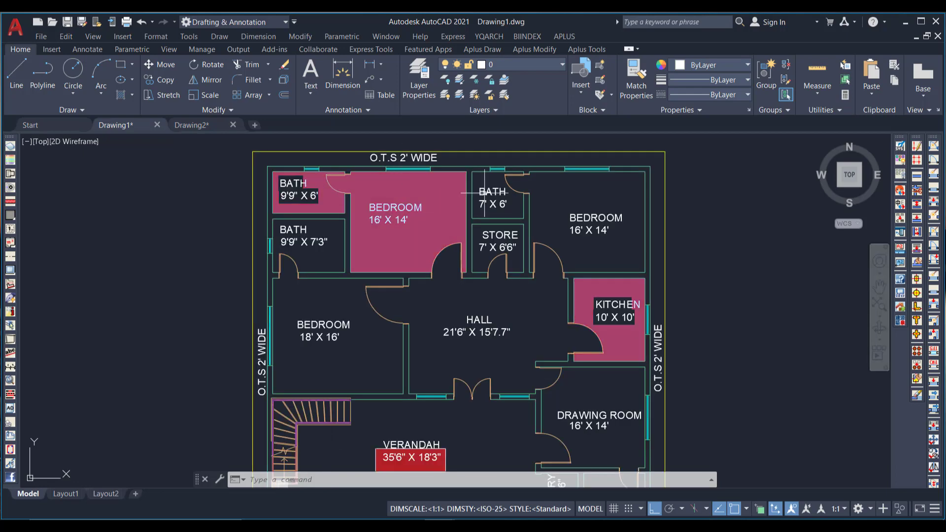
mouse_move(417, 231)
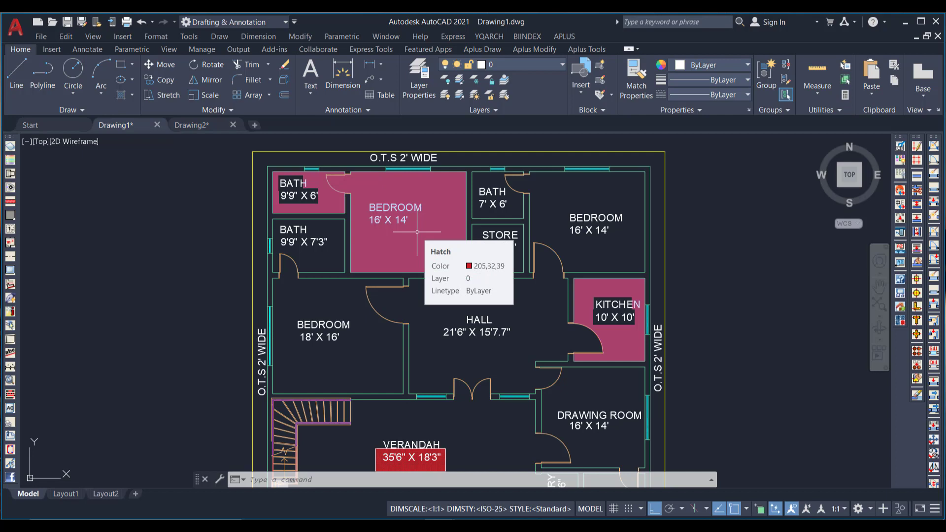
scroll(418, 231, down, 2)
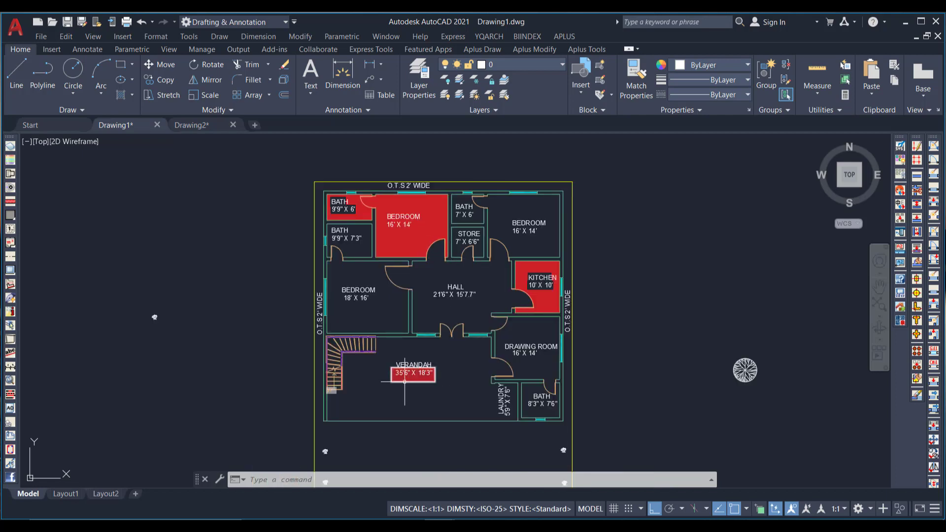
mouse_move(405, 382)
scroll(404, 381, up, 2)
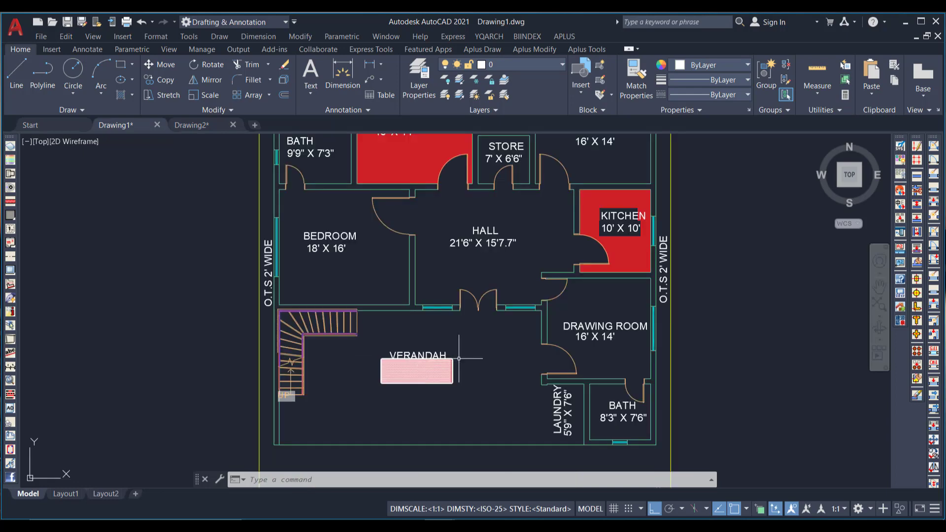
scroll(494, 342, down, 2)
scroll(453, 362, up, 4)
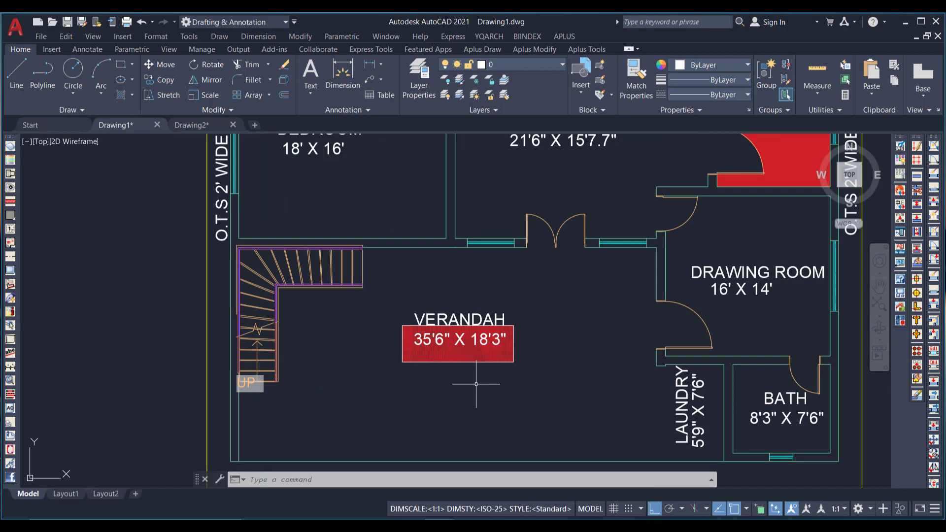
scroll(476, 384, down, 2)
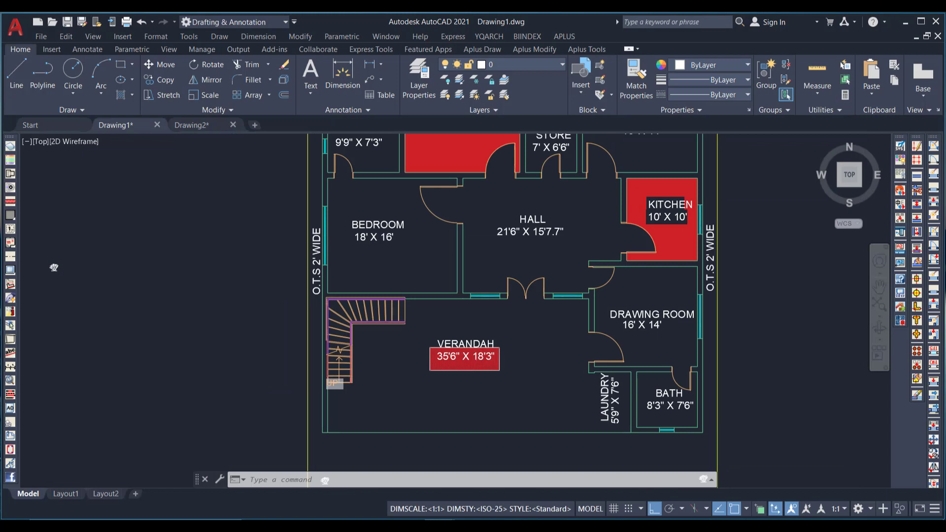
scroll(466, 396, down, 2)
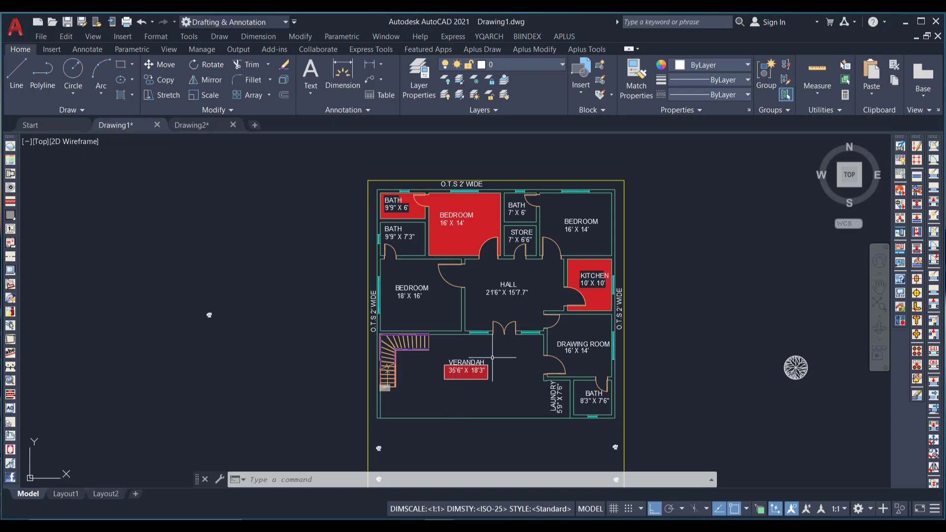
scroll(448, 320, up, 2)
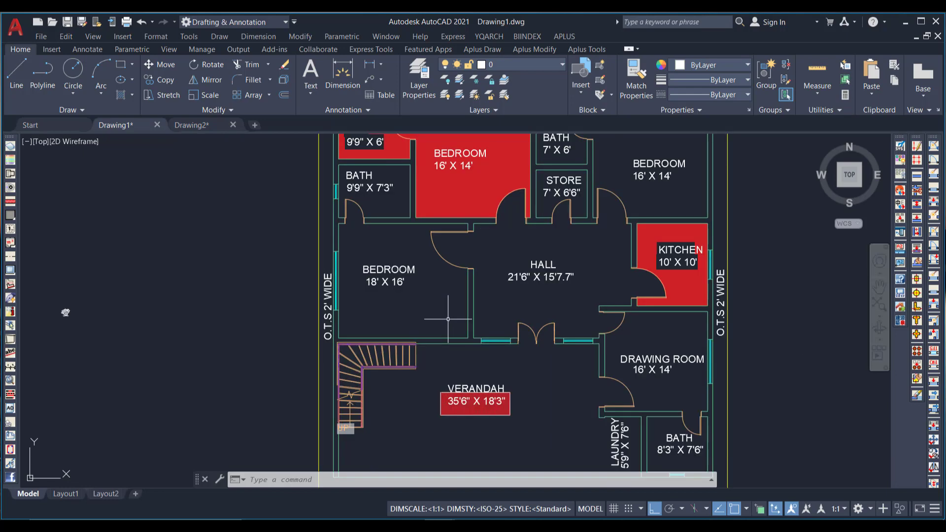
scroll(447, 320, down, 2)
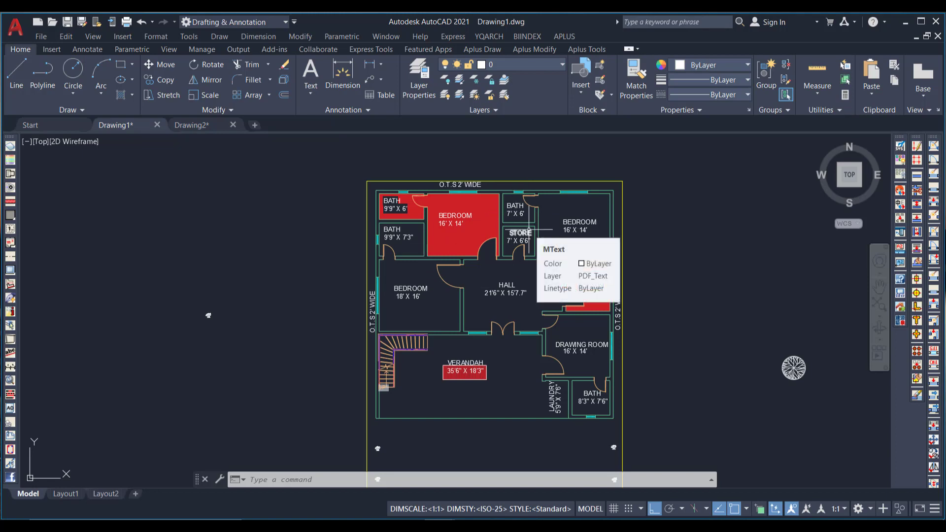
click(579, 222)
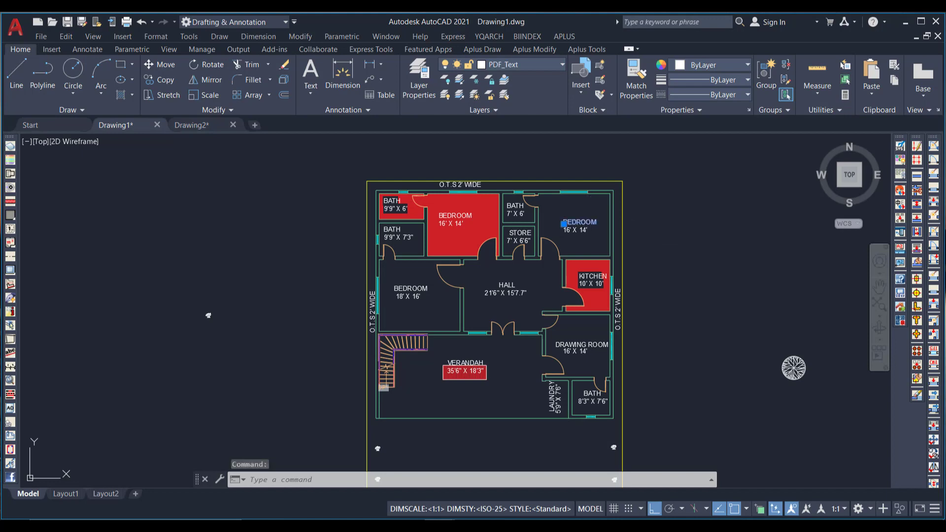
double_click(596, 225)
click(597, 201)
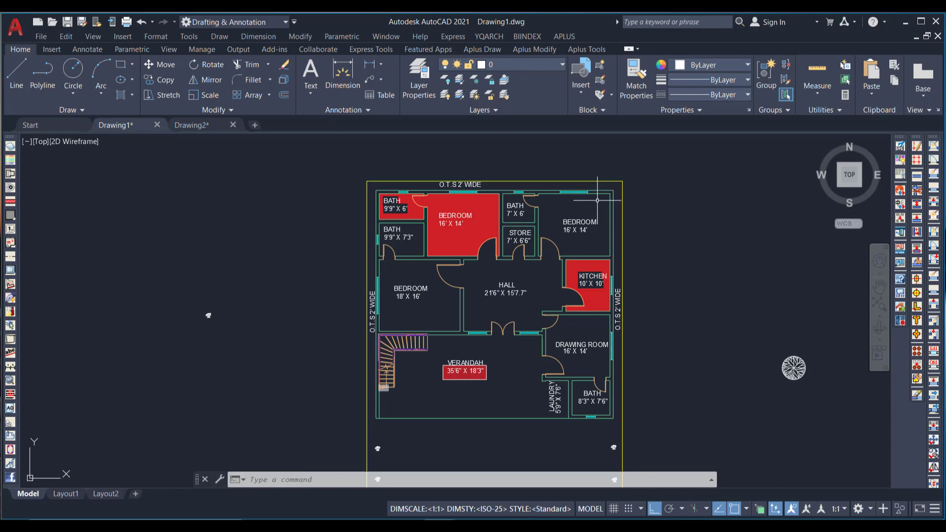
Replace all 'Bedroom' text with 'M.Bedroom' using Find and Replace, changing 3 objects.
text(FIND)
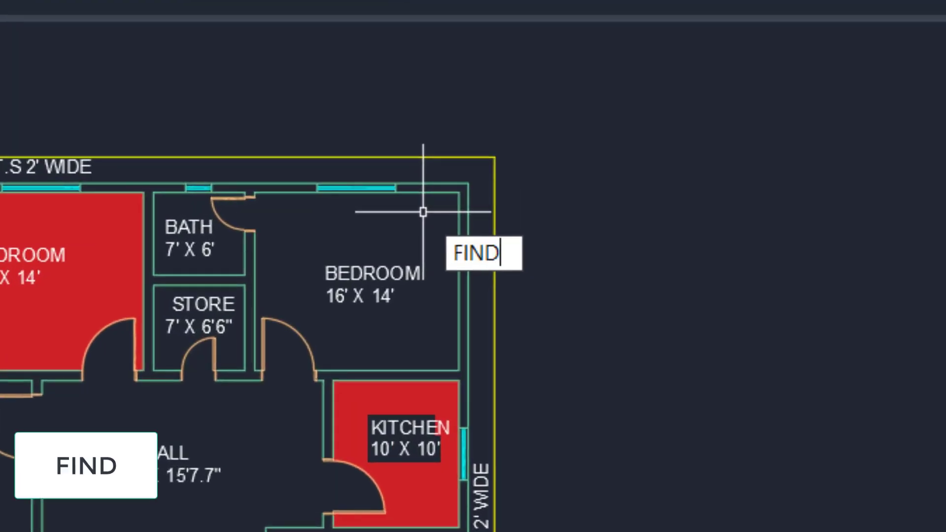
key(Return)
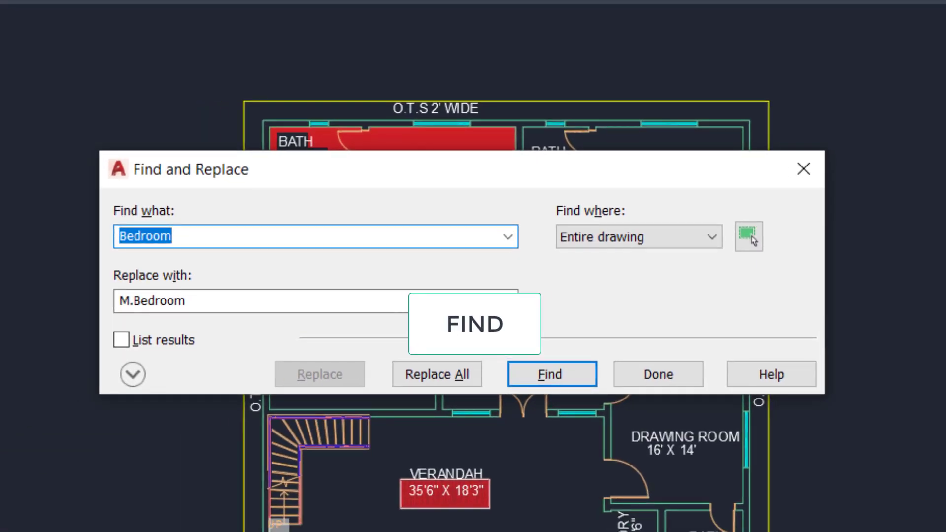
click(199, 237)
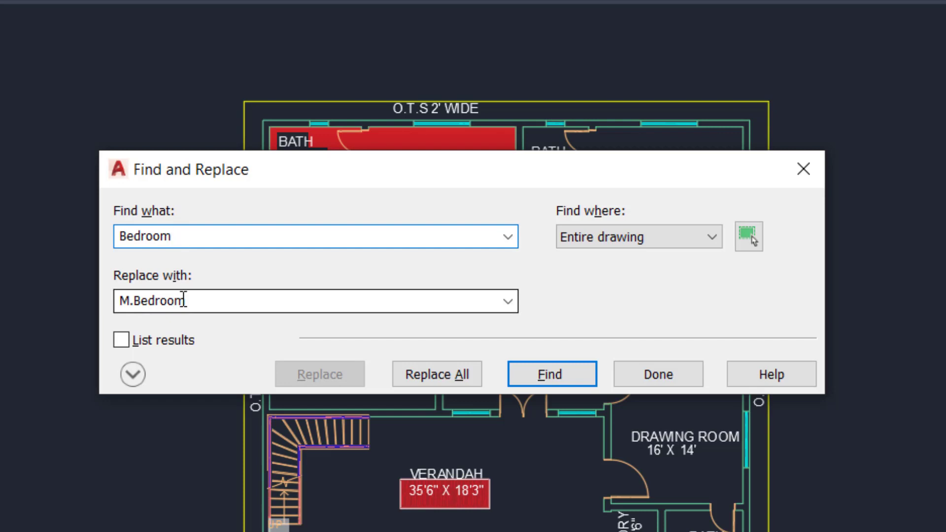
click(425, 373)
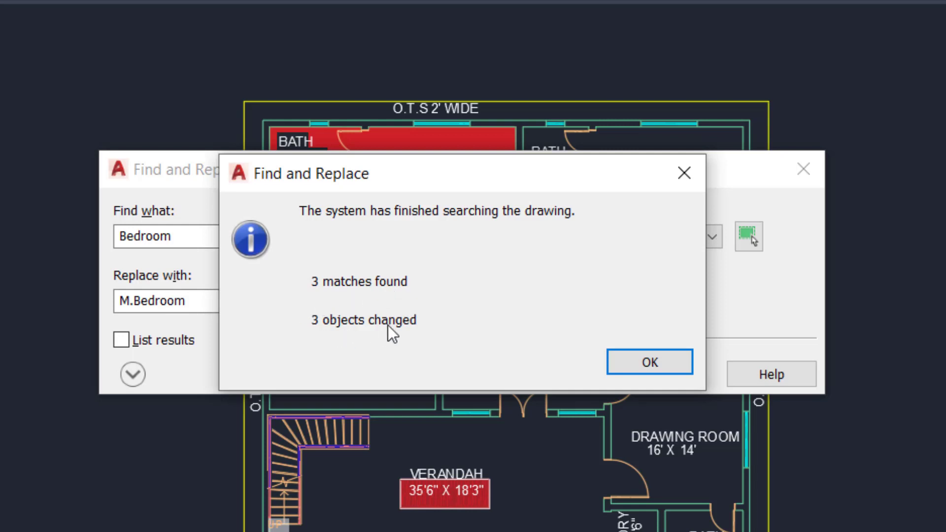
click(626, 359)
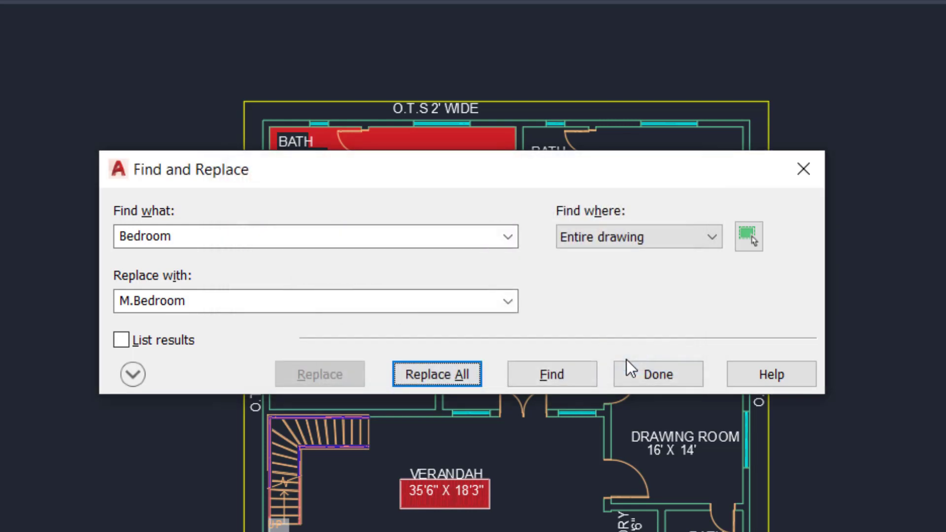
click(659, 375)
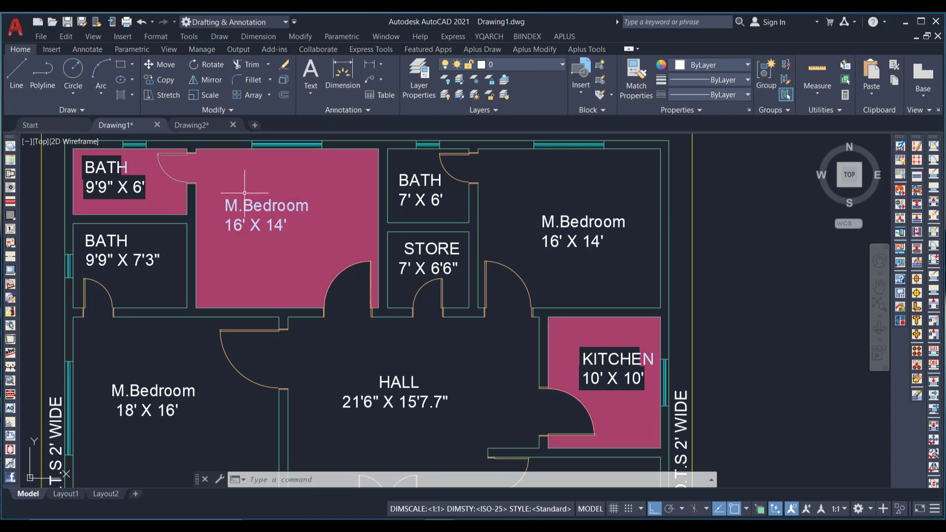
scroll(245, 194, down, 2)
scroll(364, 305, down, 2)
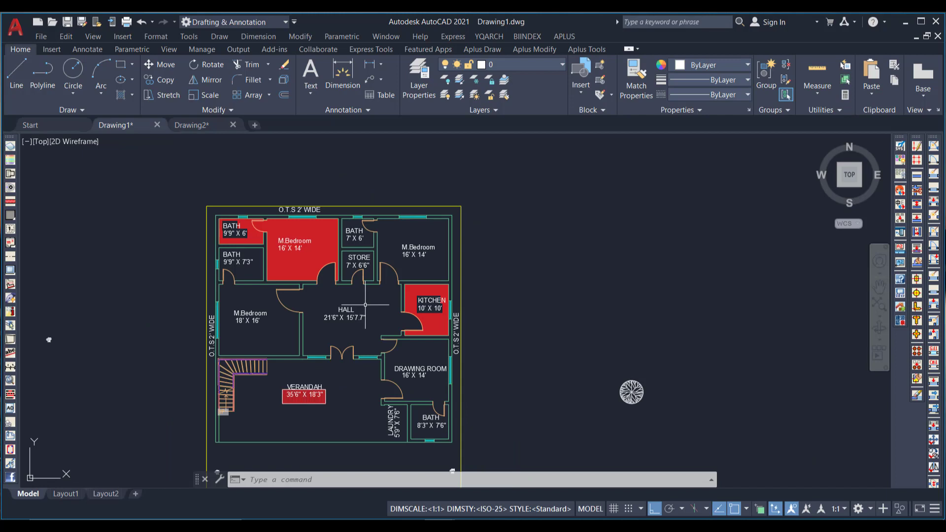
scroll(223, 305, up, 2)
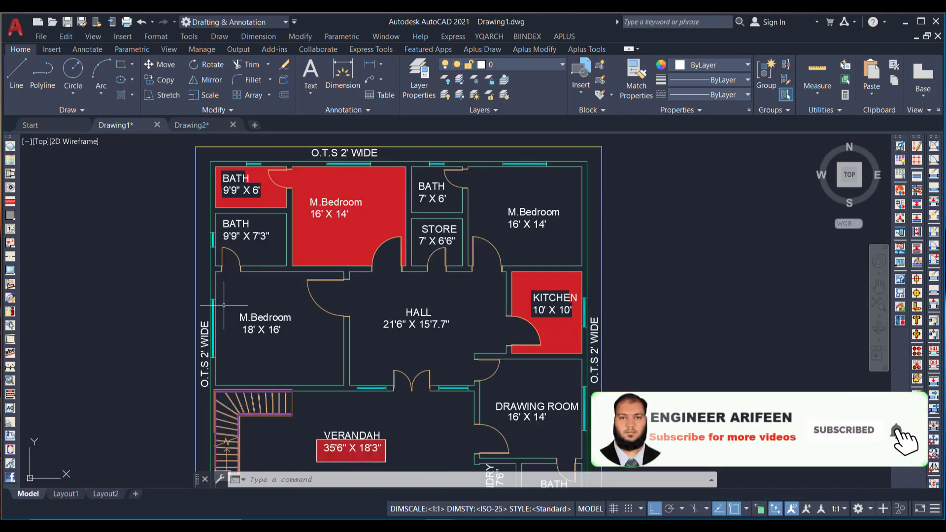
scroll(224, 305, down, 2)
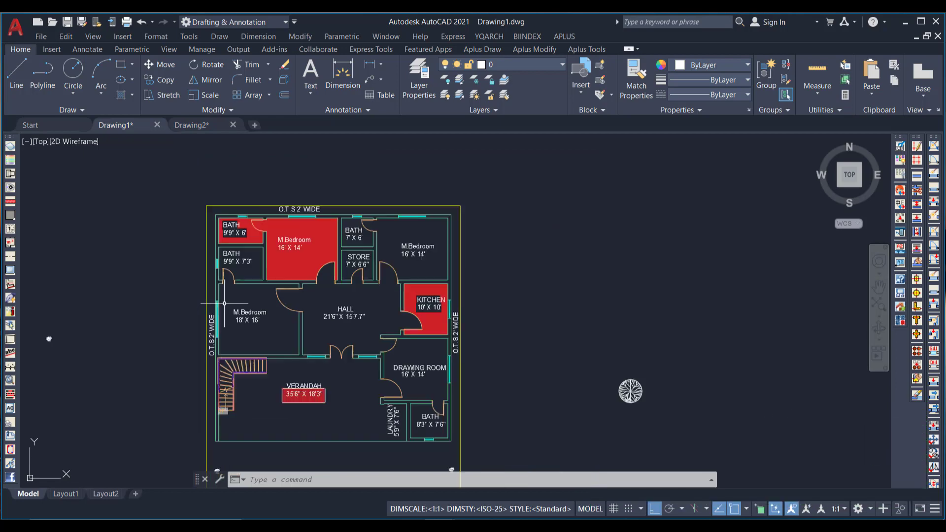
scroll(463, 210, down, 2)
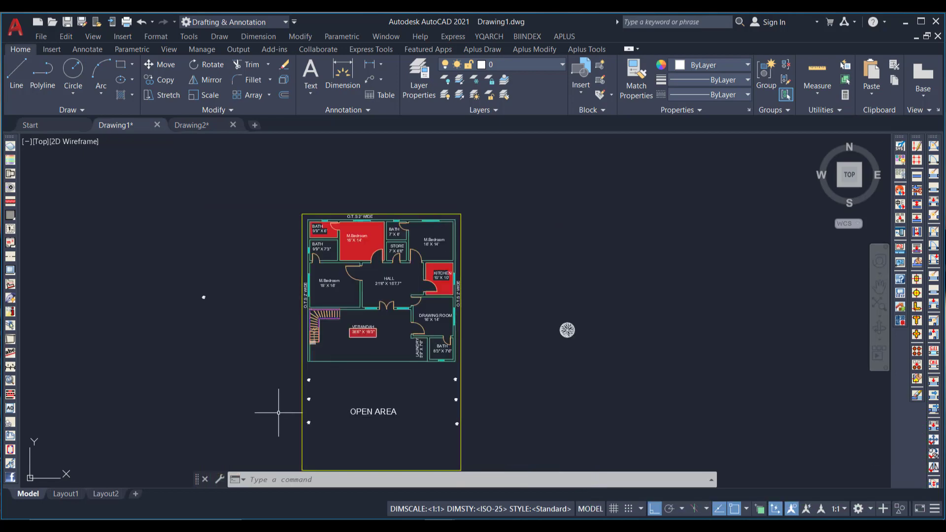
scroll(275, 412, up, 2)
scroll(308, 385, down, 2)
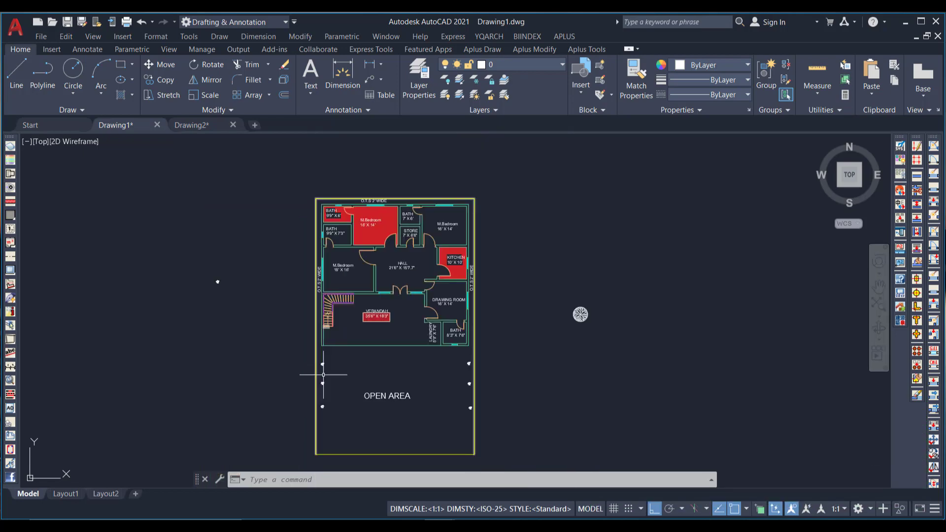
scroll(313, 403, up, 2)
scroll(308, 407, up, 2)
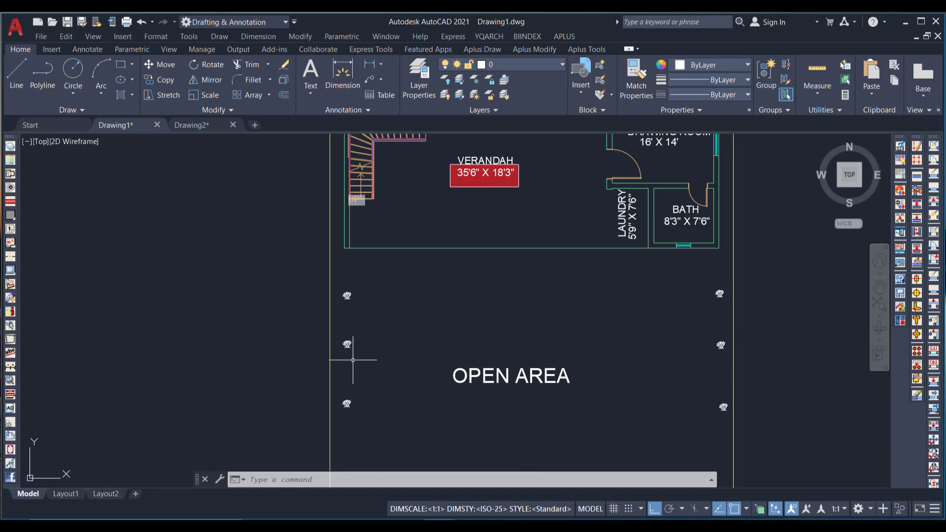
scroll(444, 344, down, 3)
scroll(739, 306, up, 3)
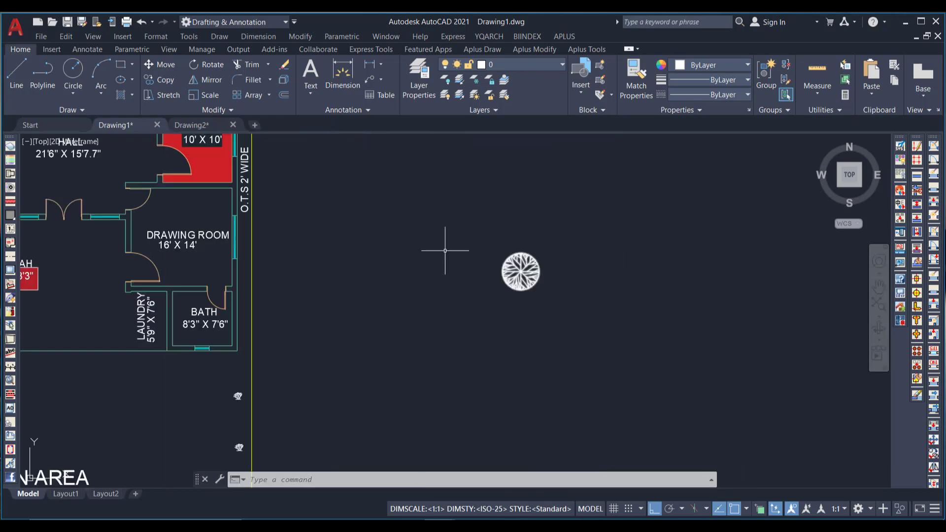
scroll(520, 262, down, 3)
scroll(295, 306, up, 5)
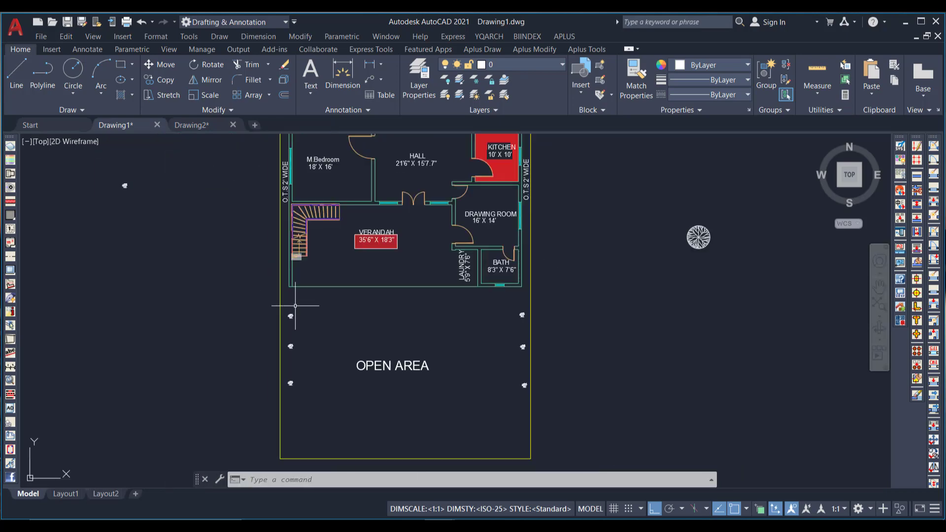
scroll(295, 306, down, 2)
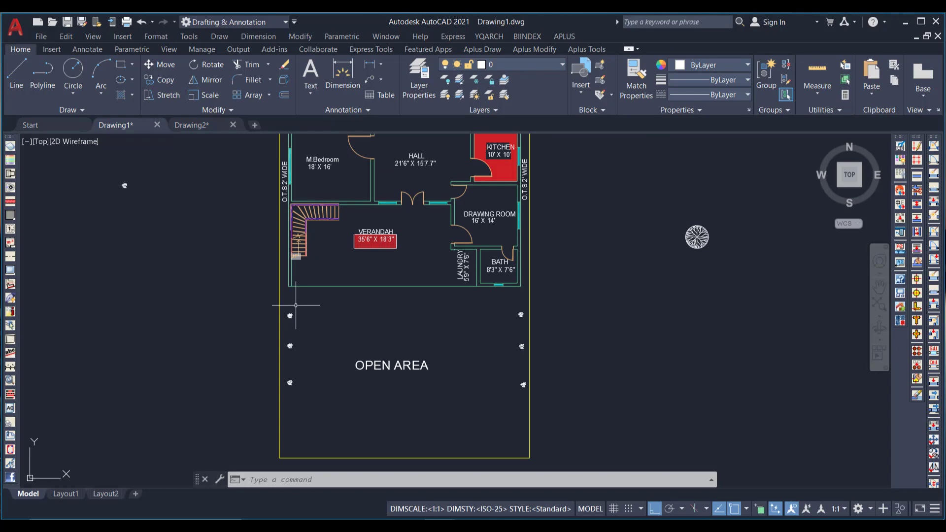
Start BLOCKREPLACE with Shrub - elevation as the block to replace.
text(BLOCK)
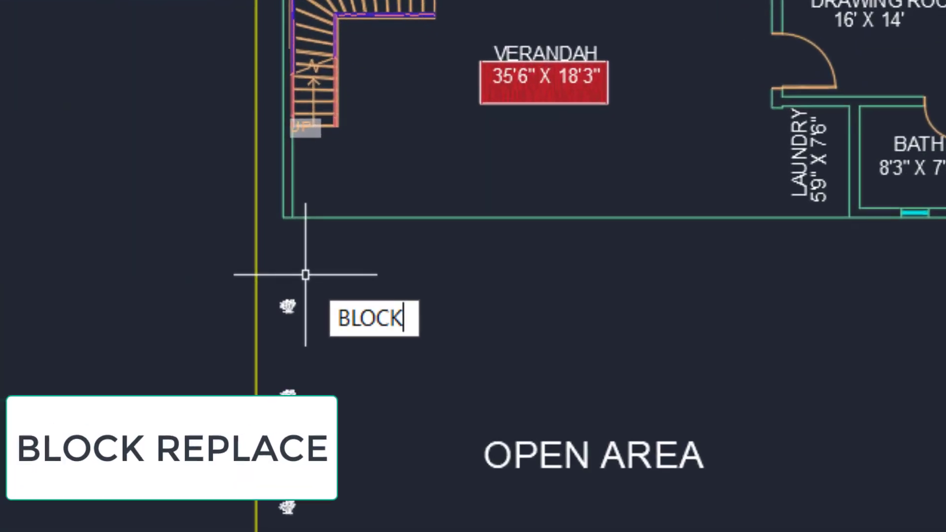
text(REPLACE)
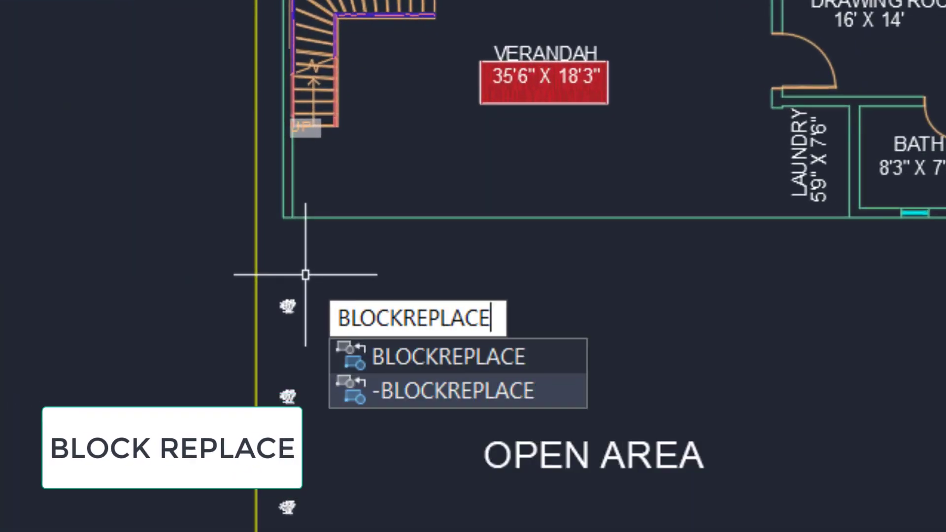
key(Return)
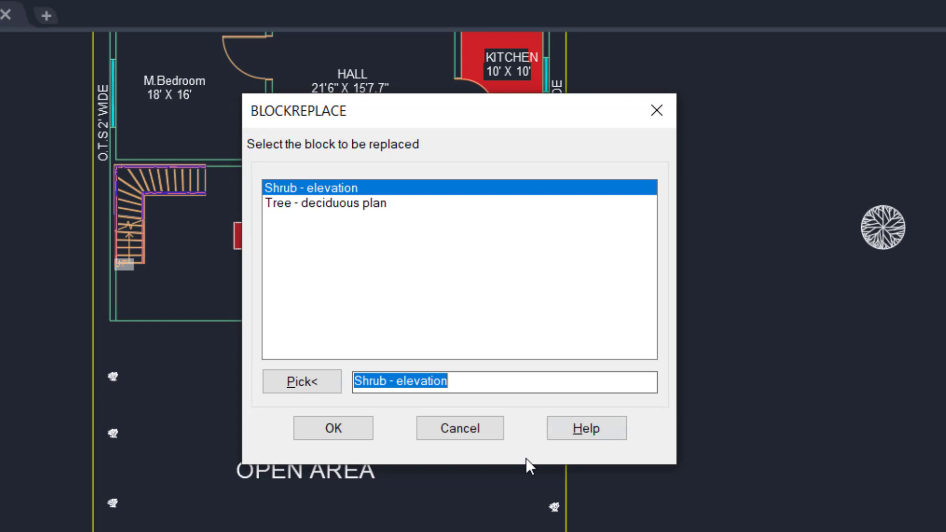
click(313, 380)
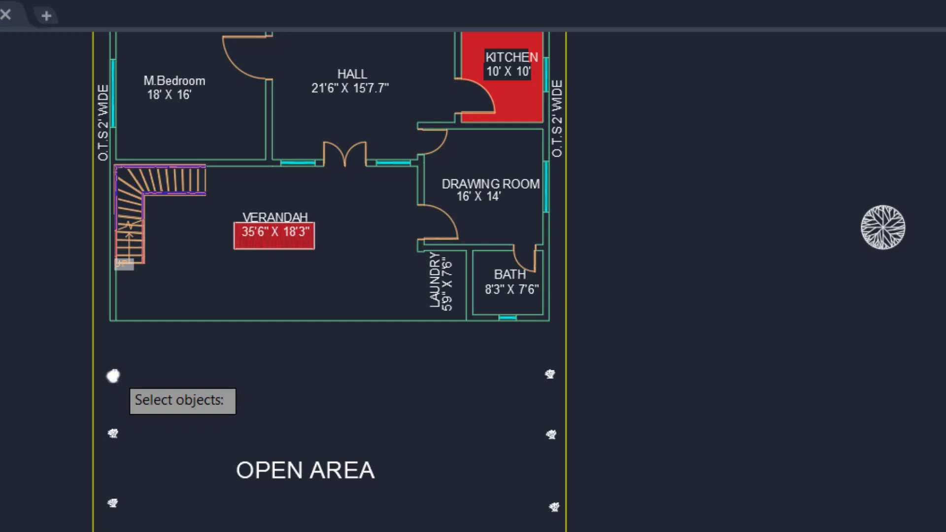
click(113, 377)
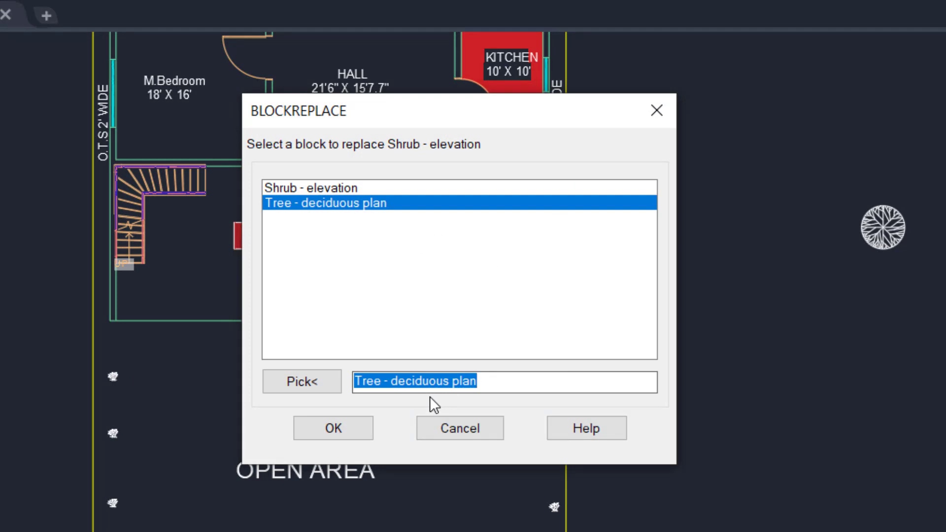
click(312, 382)
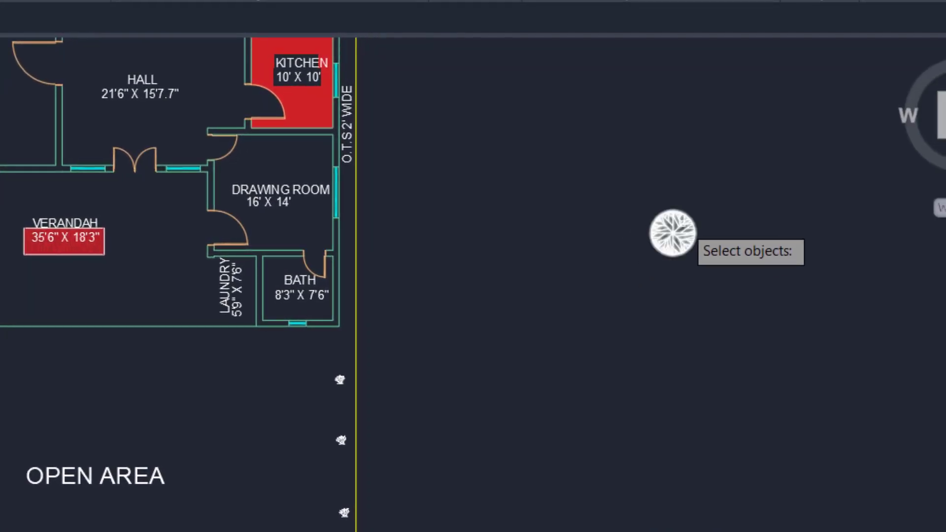
Pick the Tree - deciduous plan block as the replacement and purge the unused shrub block.
click(673, 232)
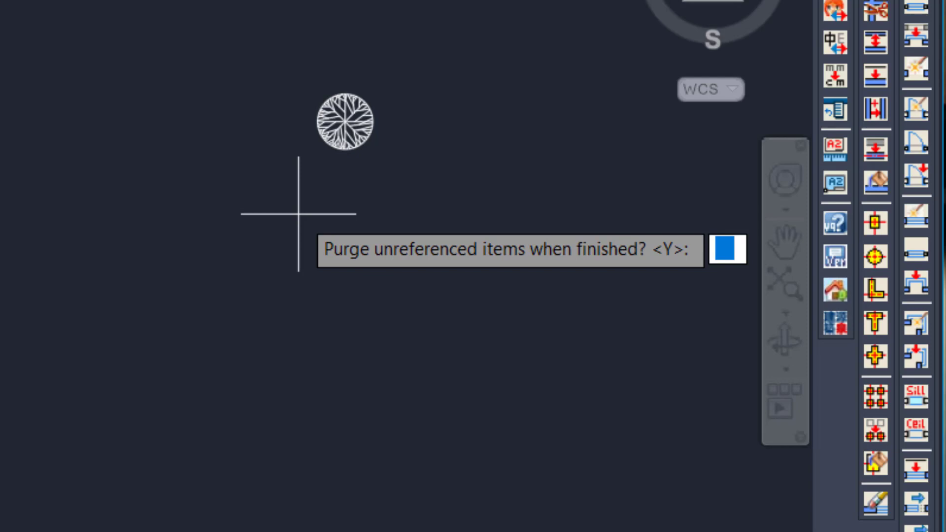
text(Y)
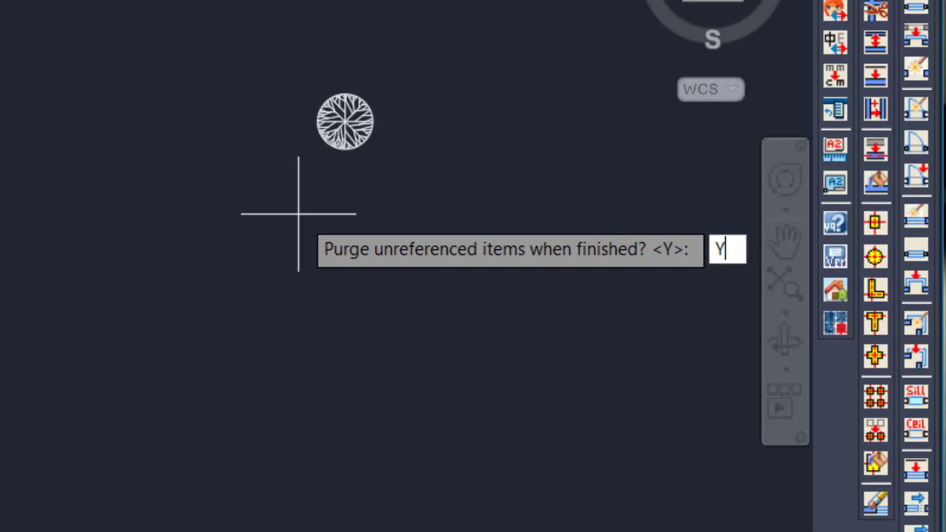
key(Return)
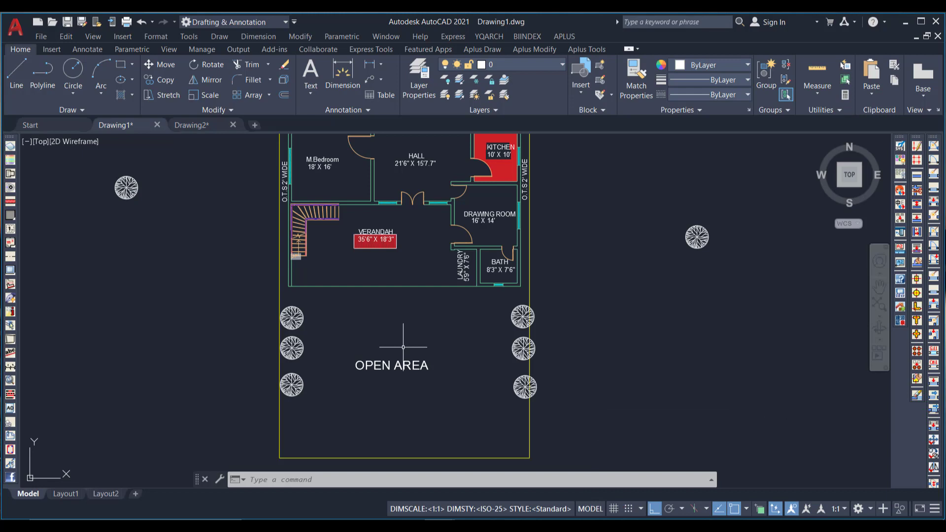
Switch to the Drawing2 tab and zoom to view its mixed-case floor plan.
click(182, 126)
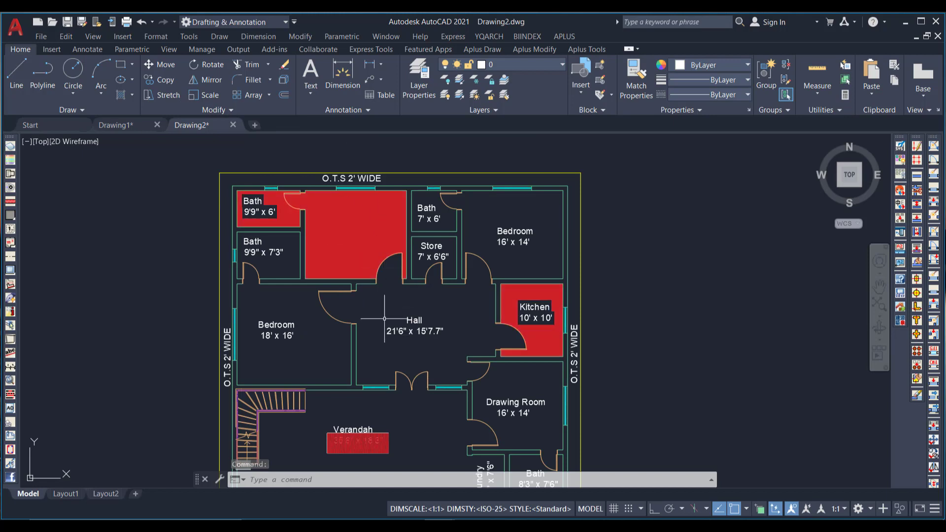
scroll(433, 287, down, 2)
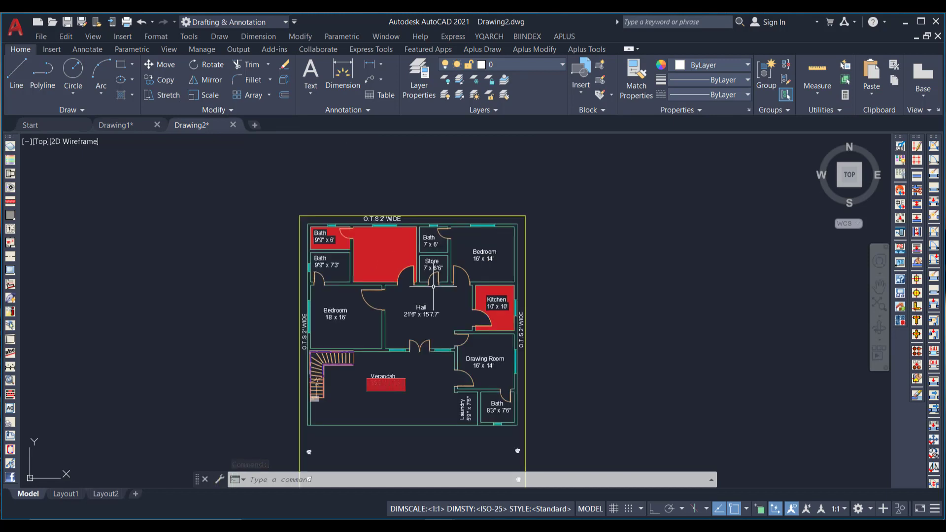
scroll(387, 387, up, 2)
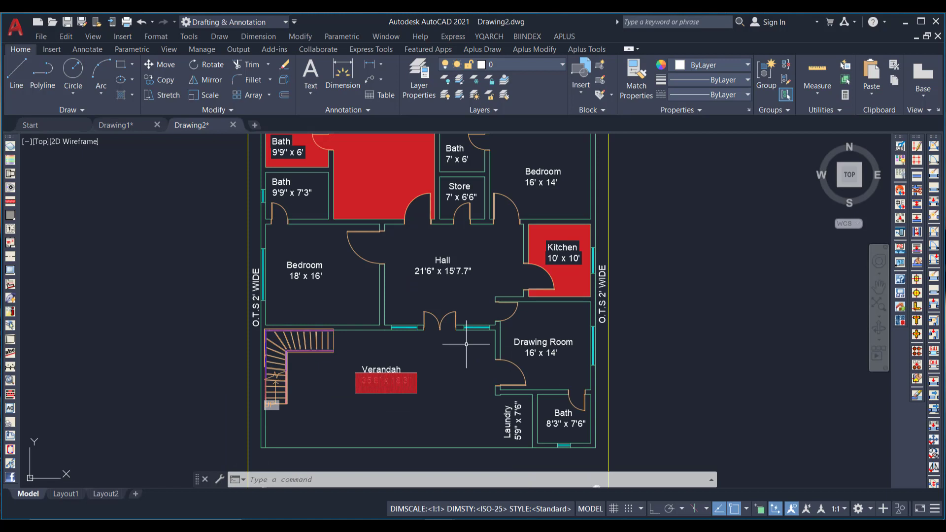
scroll(466, 344, down, 2)
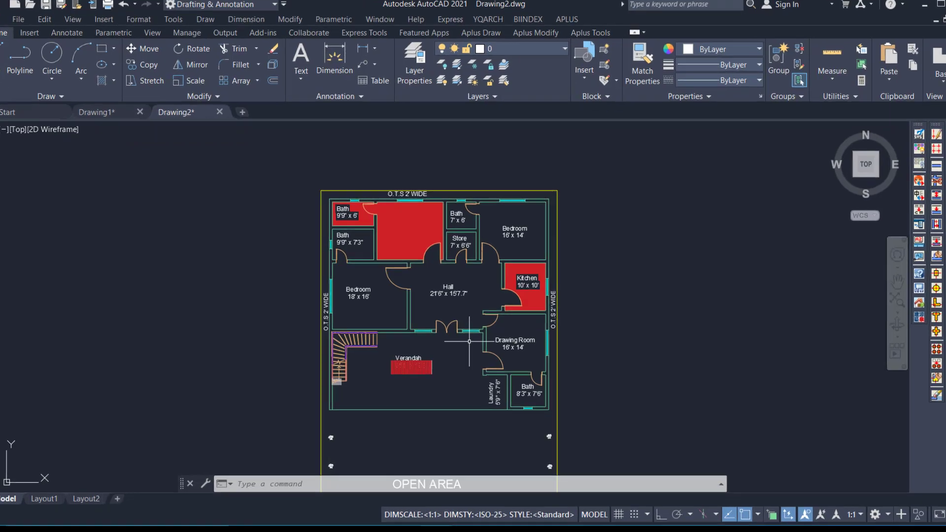
Bring all text, dimensions and leaders in front of the hatches with TEXTTOFRONT, option All.
text(TE)
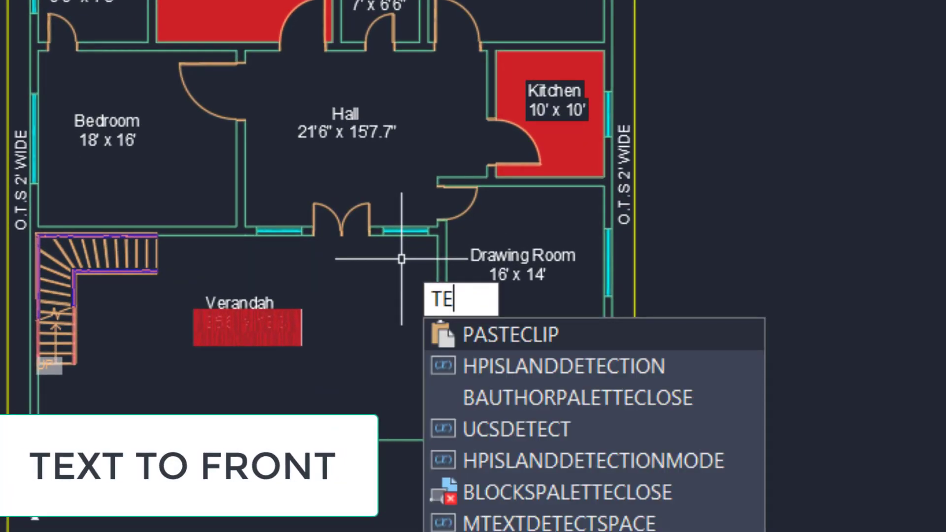
text(XT TO FR)
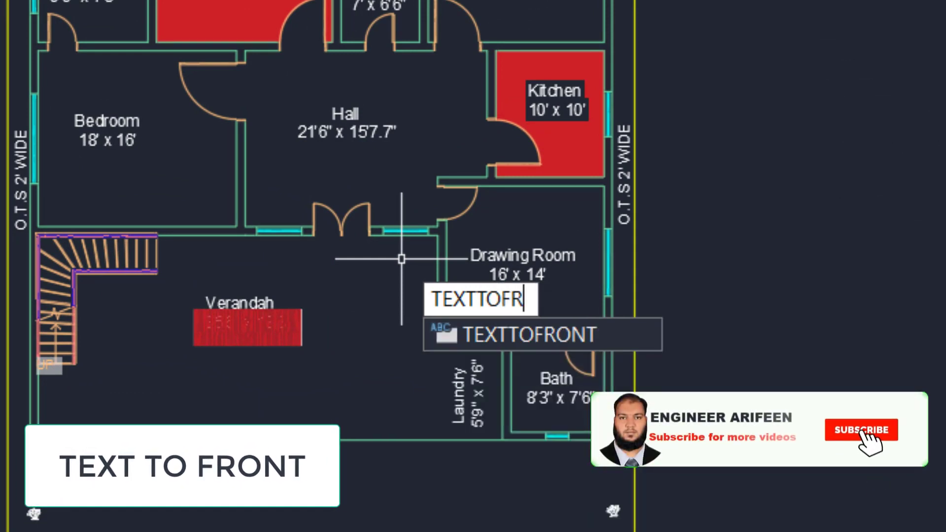
text(ONT)
key(Return)
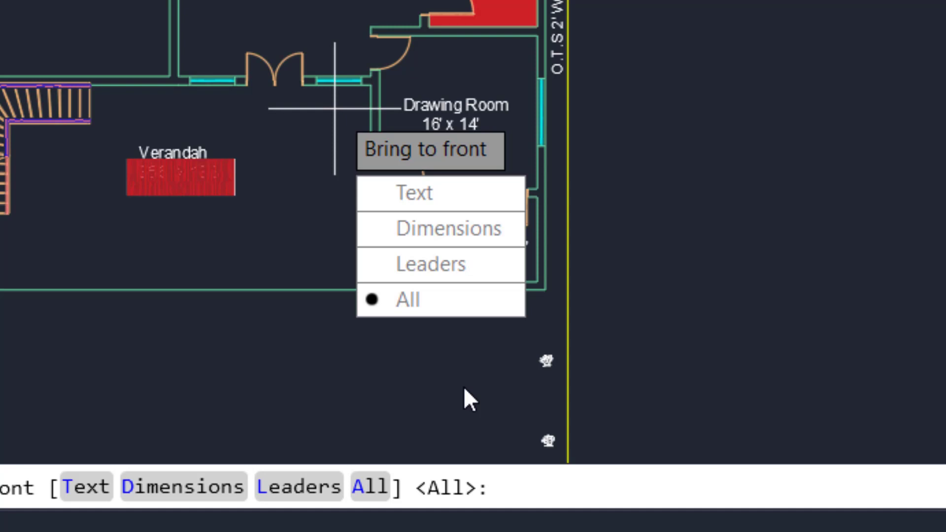
key(Return)
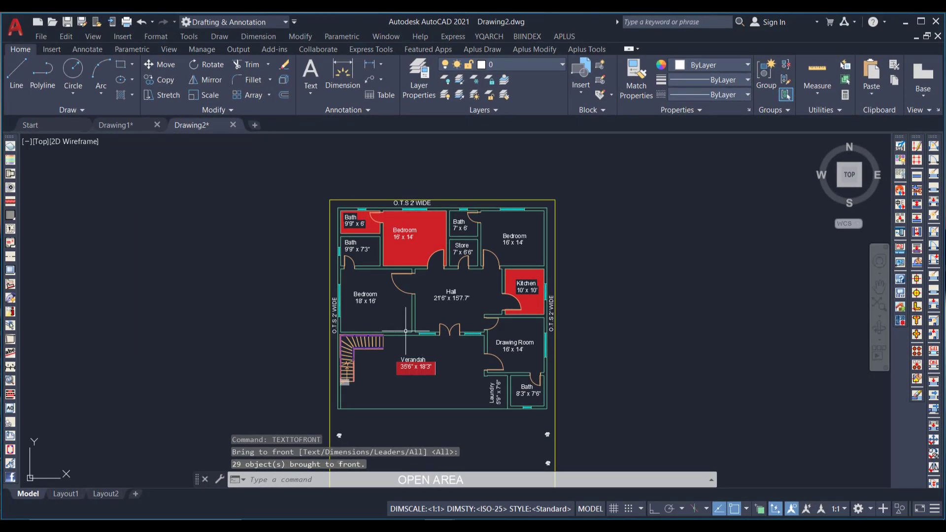
scroll(406, 331, up, 4)
scroll(444, 395, down, 2)
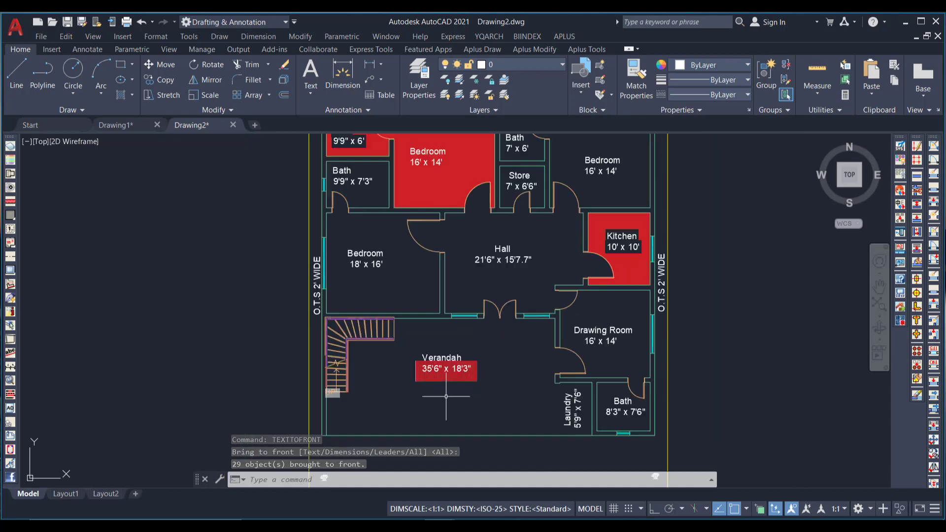
scroll(412, 229, down, 2)
scroll(413, 193, up, 2)
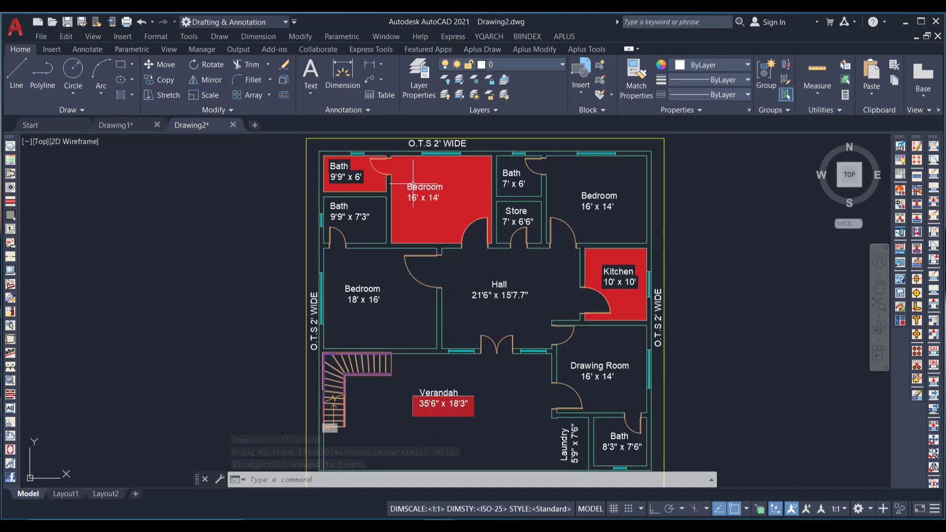
scroll(413, 183, up, 2)
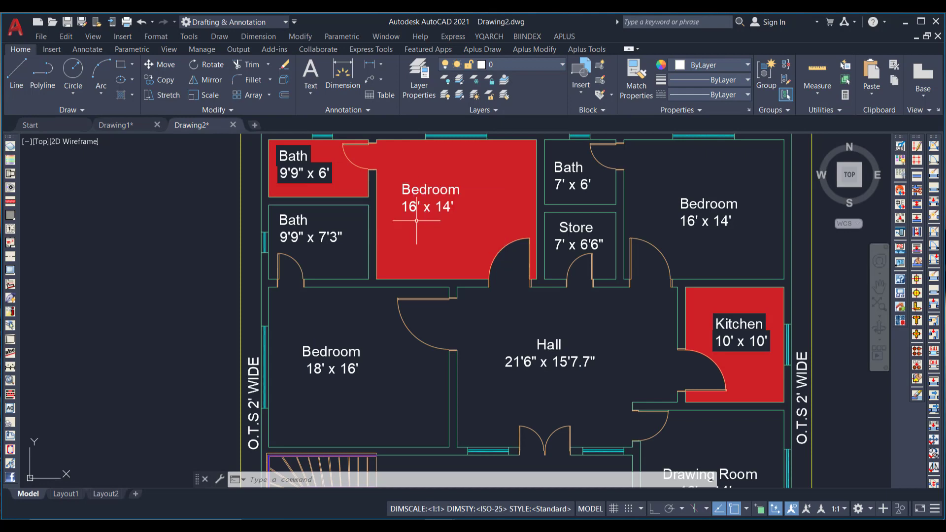
scroll(428, 238, down, 3)
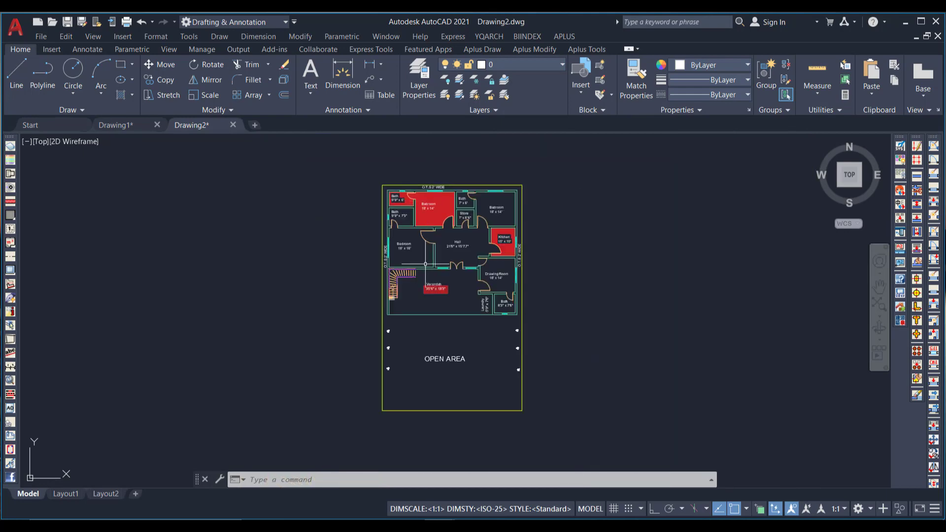
scroll(425, 264, up, 2)
mouse_move(425, 290)
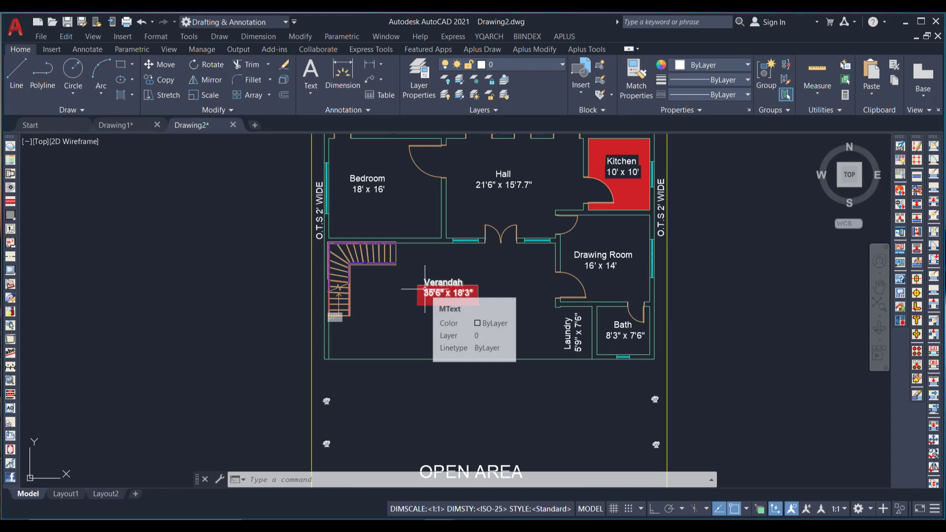